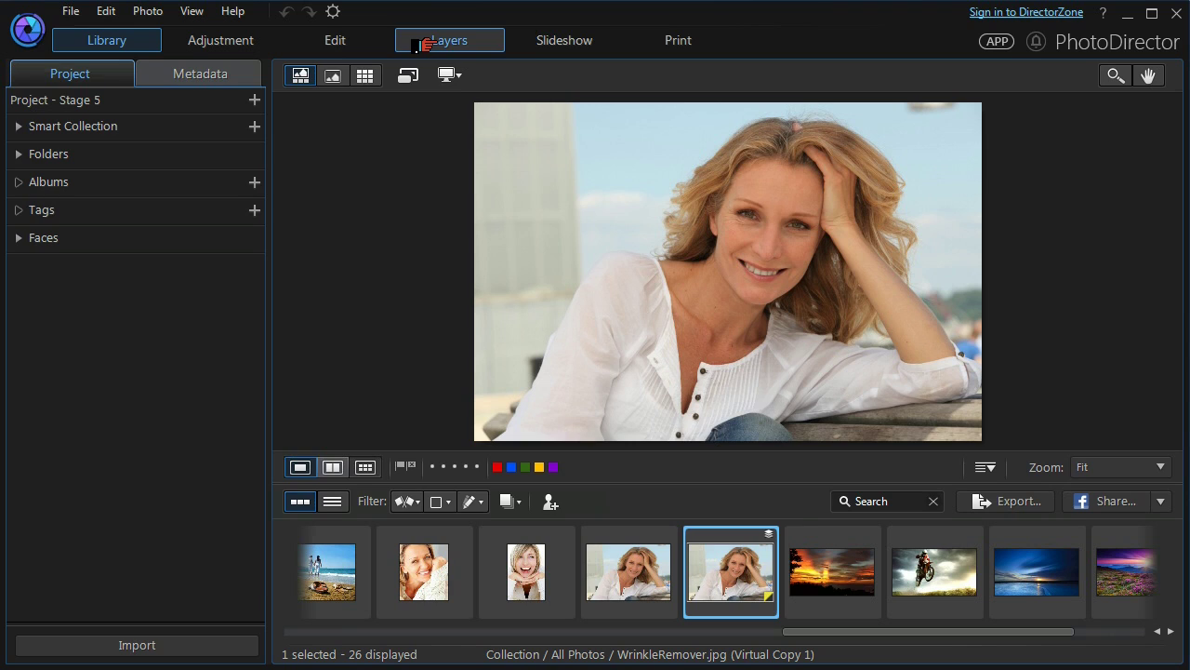
- Open the Layers workspace on the WrinkleRemover.jpg virtual copy portrait
left_click(423, 43)
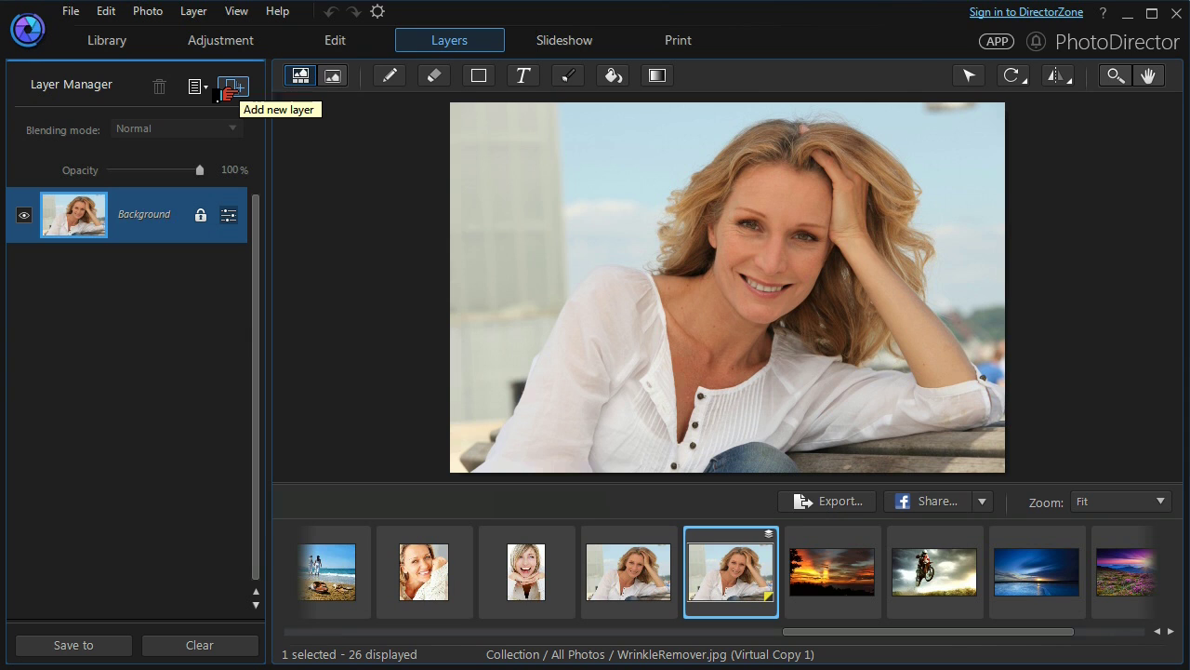
- Add Lake.jpg from Sample Pictures as a new photo layer over the portrait
left_click(227, 94)
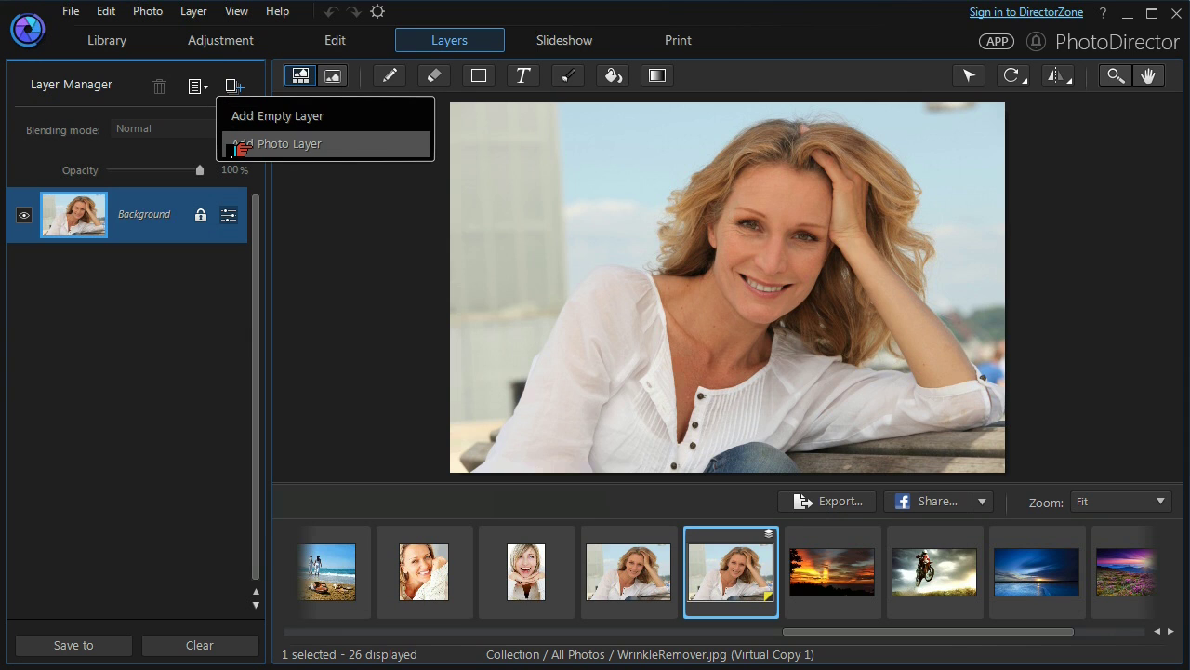
left_click(238, 144)
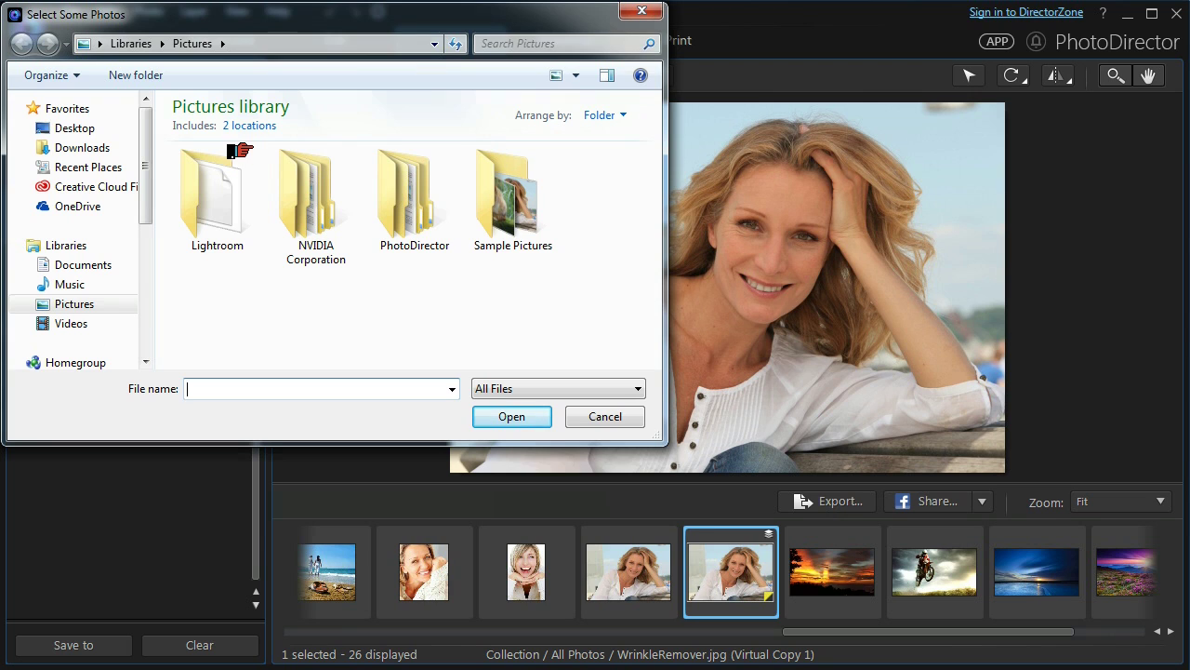
double_click(484, 212)
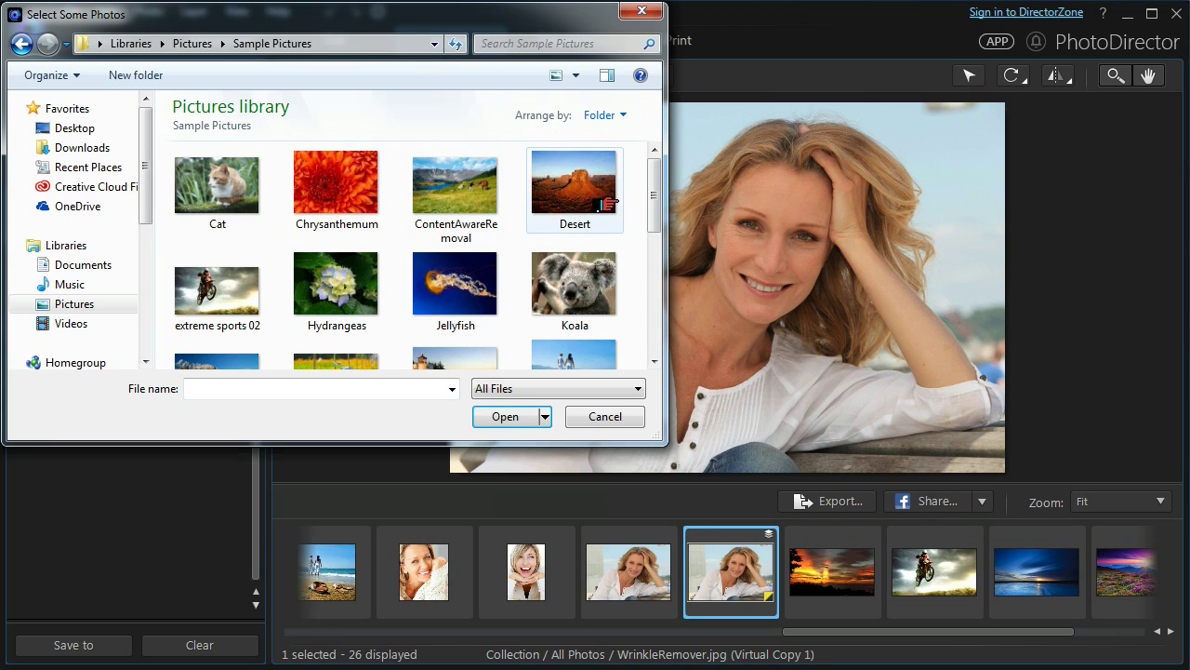
scroll(635, 219, "down", 2)
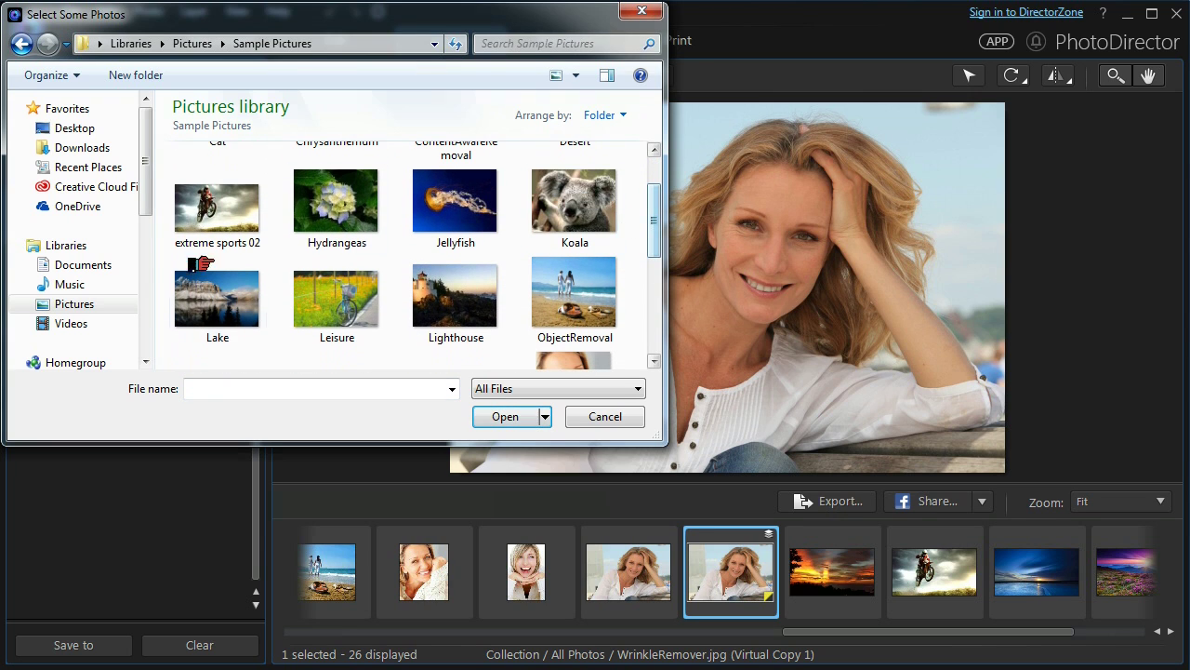
left_click(197, 294)
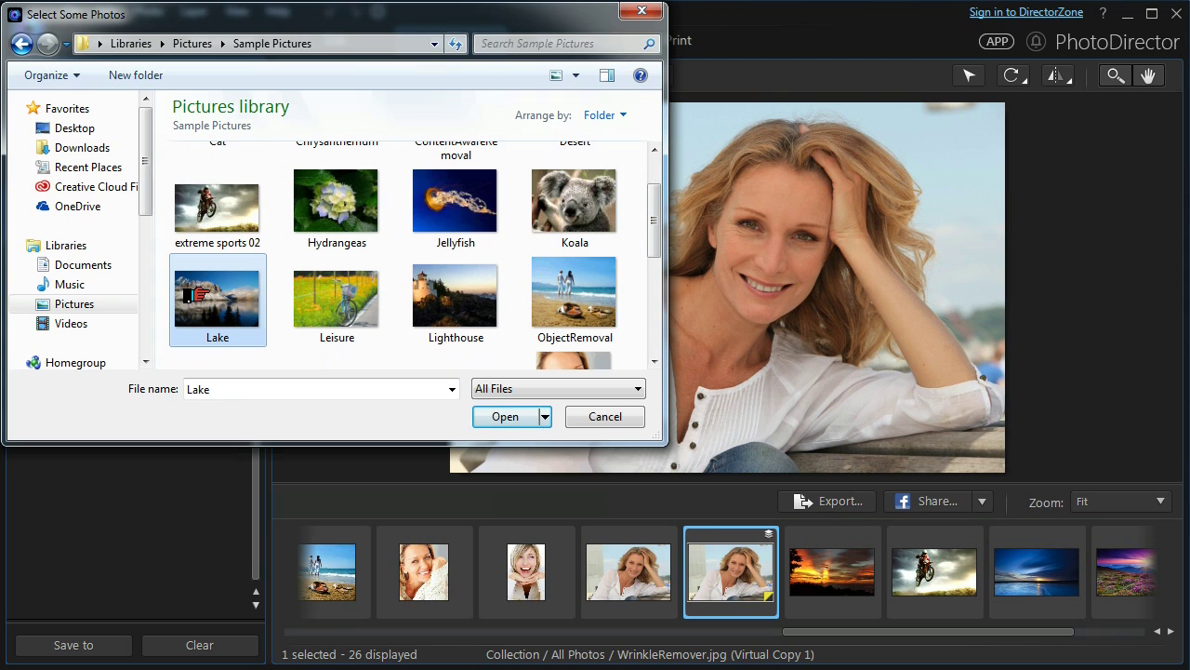
left_click(476, 417)
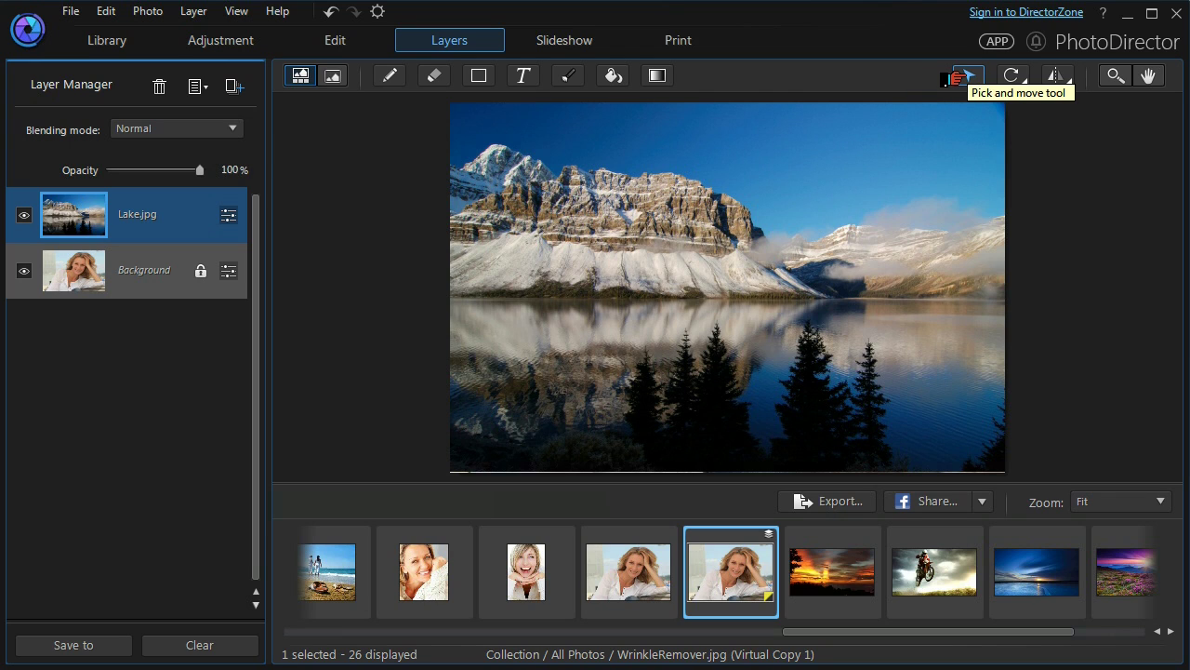
- Select the Pick and move tool on the Lake layer, undoing a trial rotation to keep it upright
left_click(958, 78)
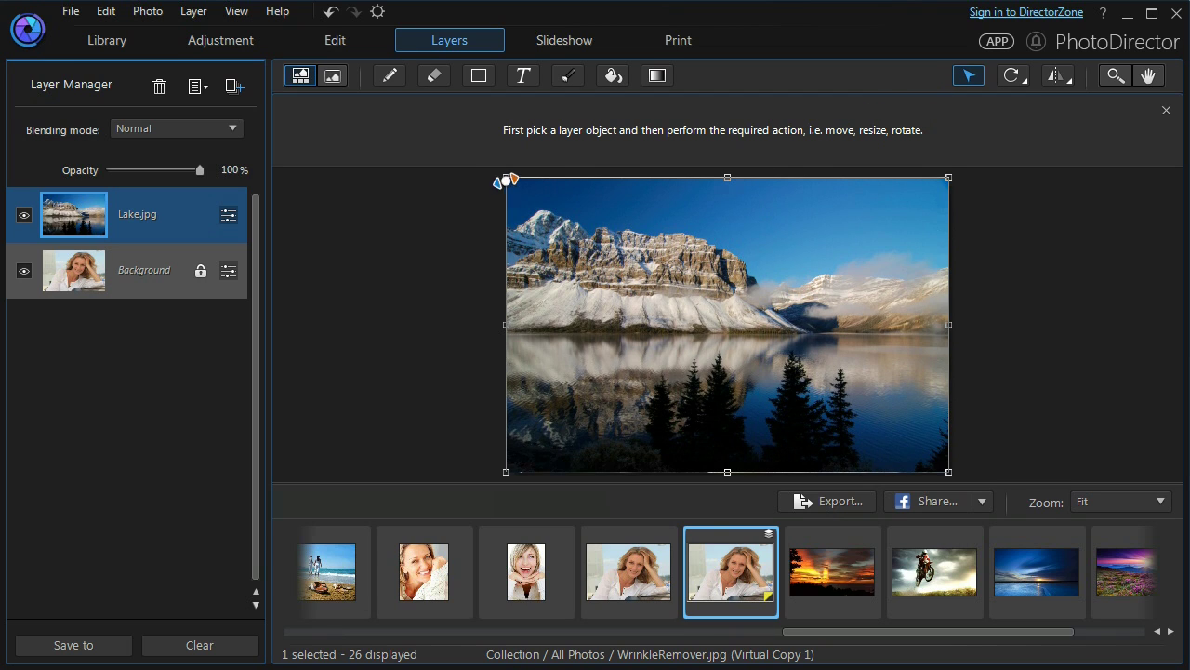
left_click_drag(507, 178, 494, 176)
key("ctrl+z")
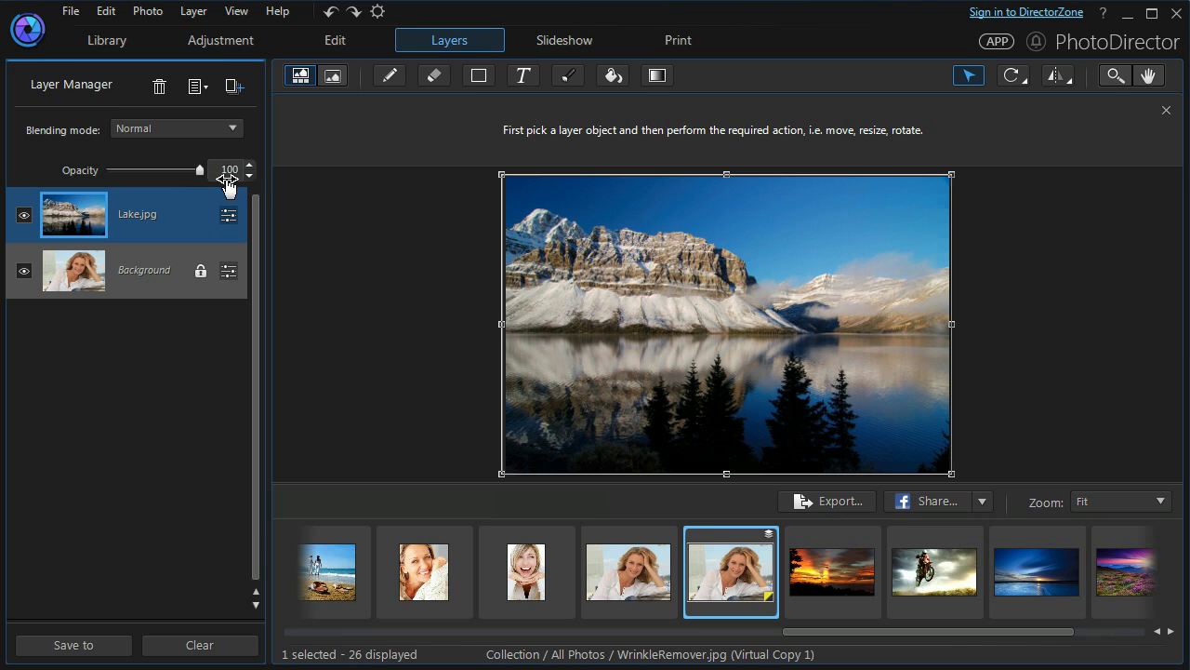
- Drop the Lake.jpg layer's opacity to 24% so the portrait shows through
left_click_drag(189, 176, 116, 180)
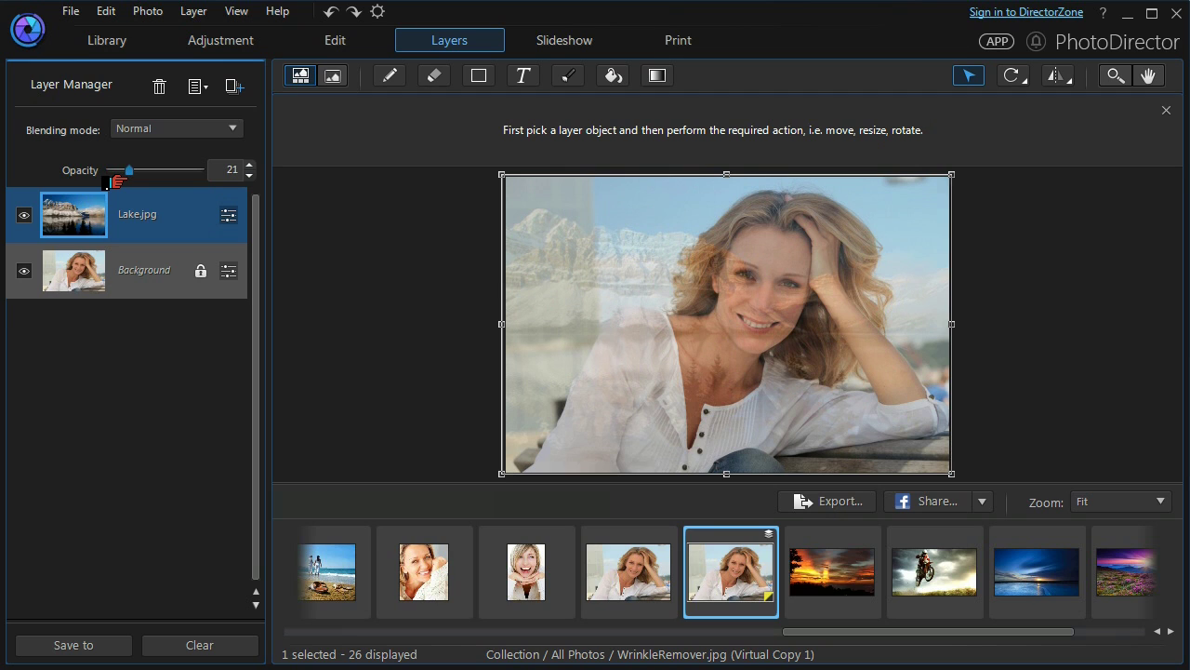
left_click_drag(118, 181, 120, 180)
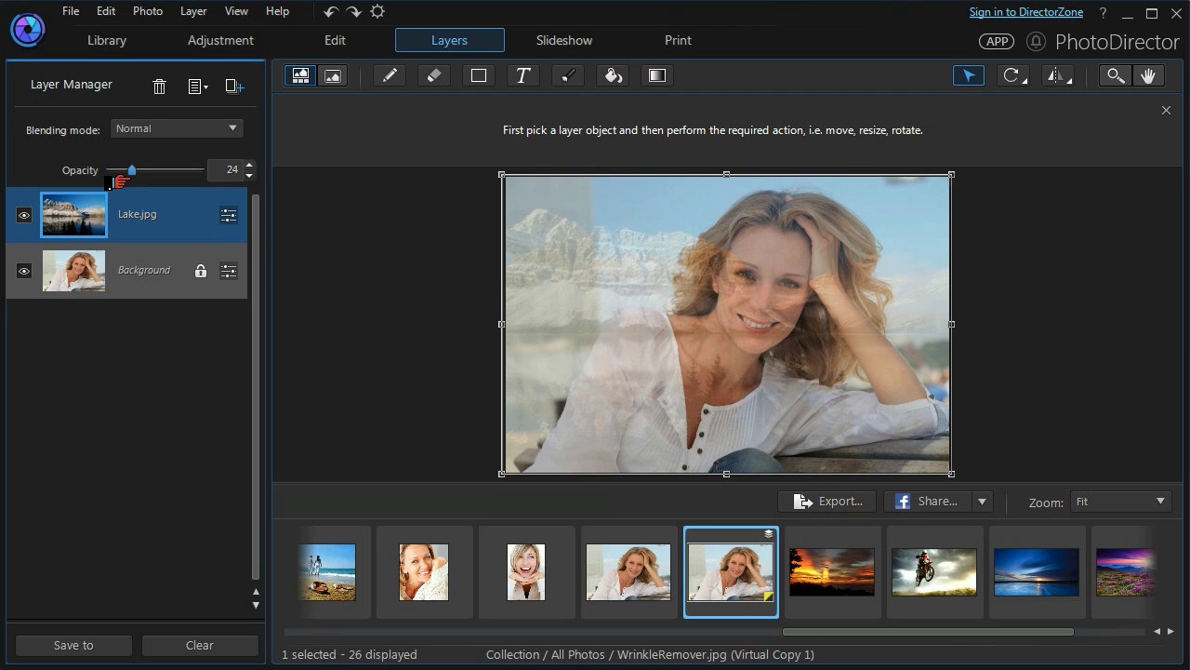
left_click(224, 217)
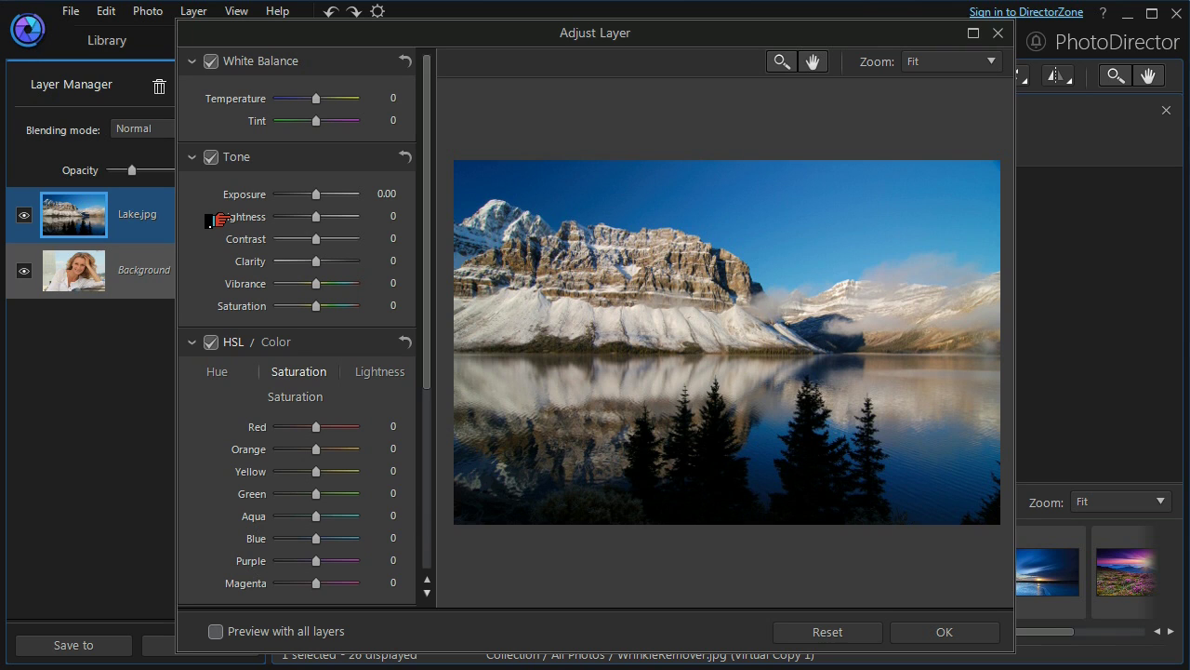
mouse_move(407, 225)
left_mouse_down()
mouse_move(405, 413)
mouse_move(410, 205)
left_mouse_up()
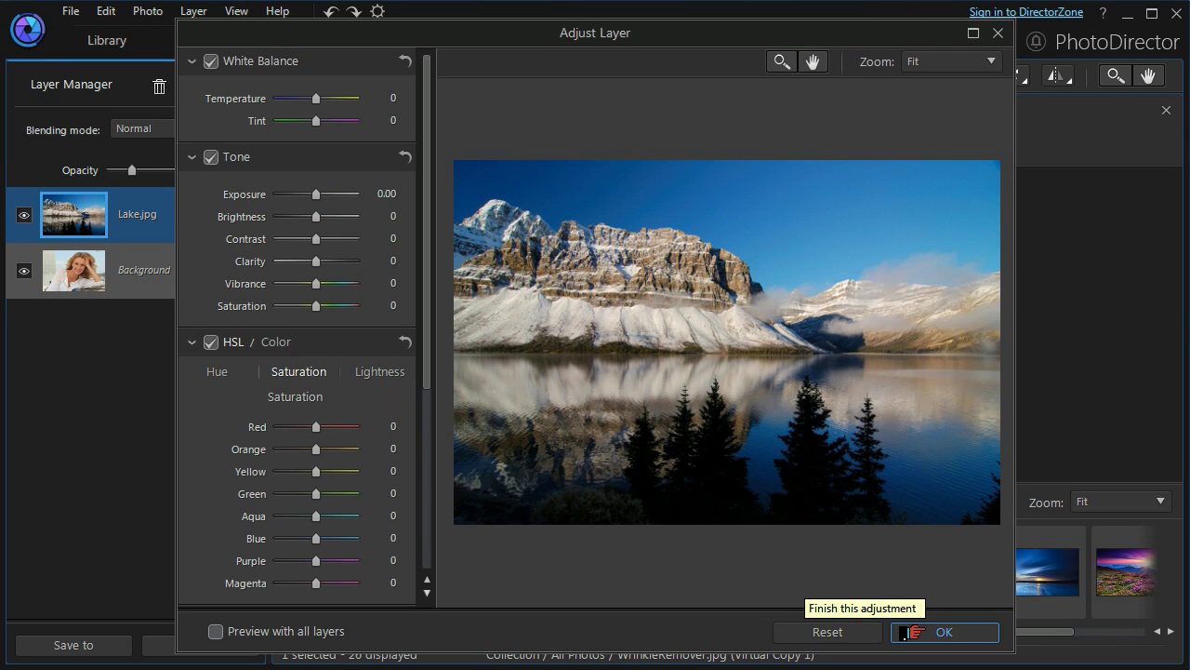
left_click(903, 633)
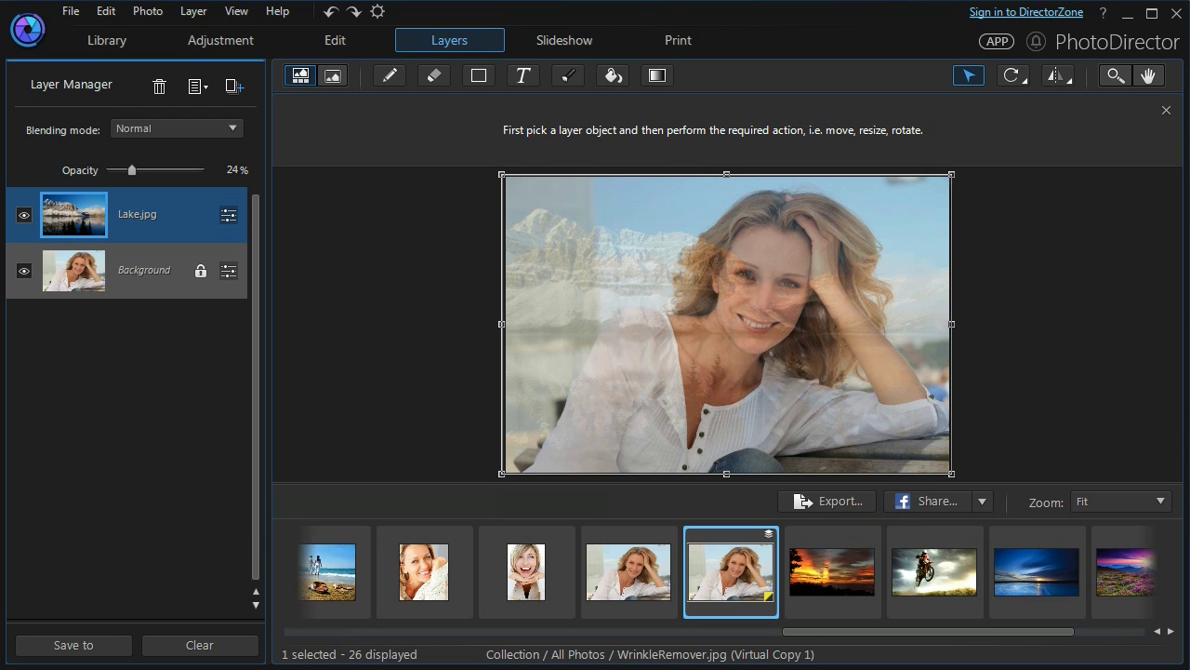
- Add an empty layer on top and rename Layer 3 to 'Main Text'
left_click(223, 90)
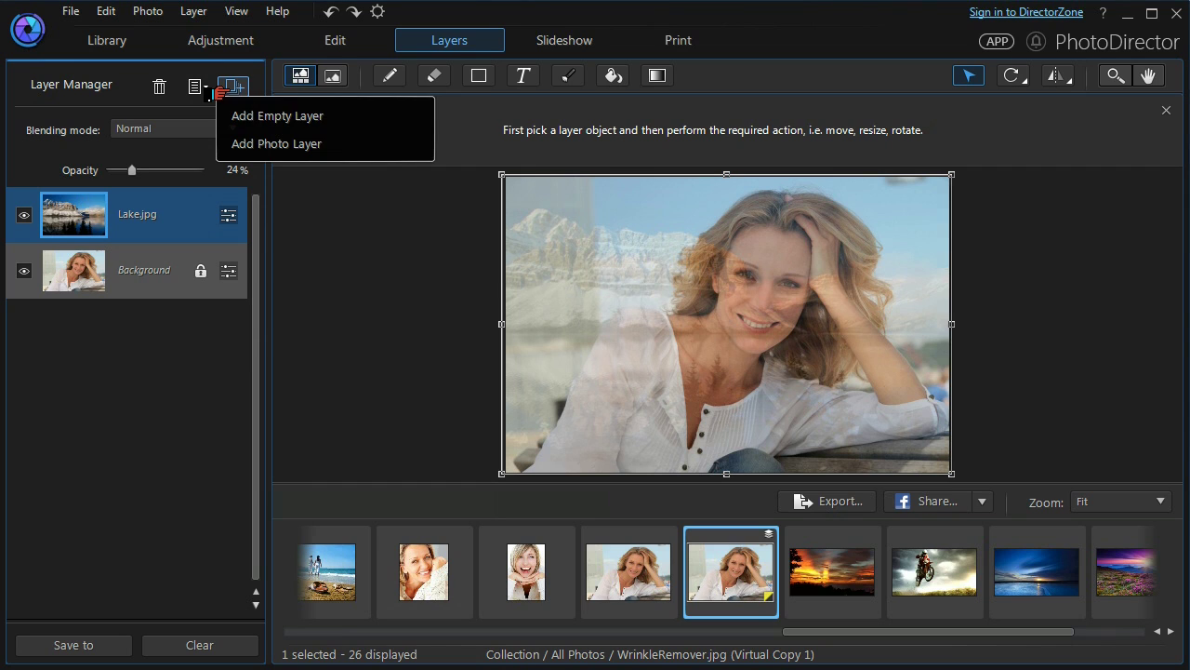
left_click(243, 127)
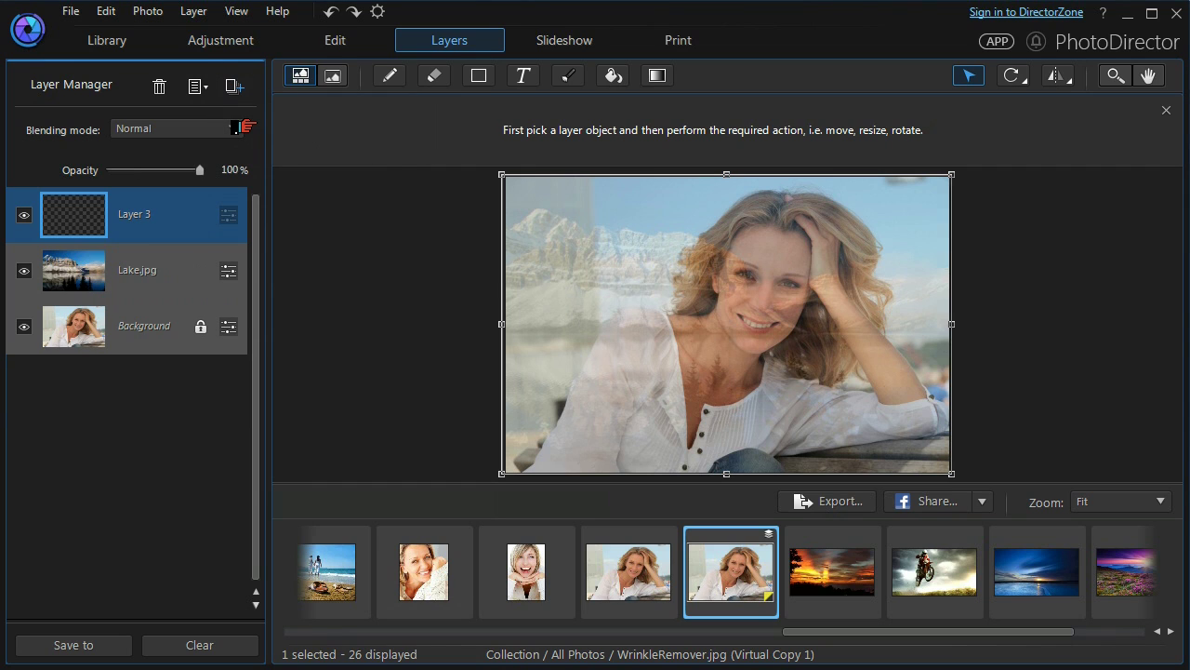
right_click(149, 220)
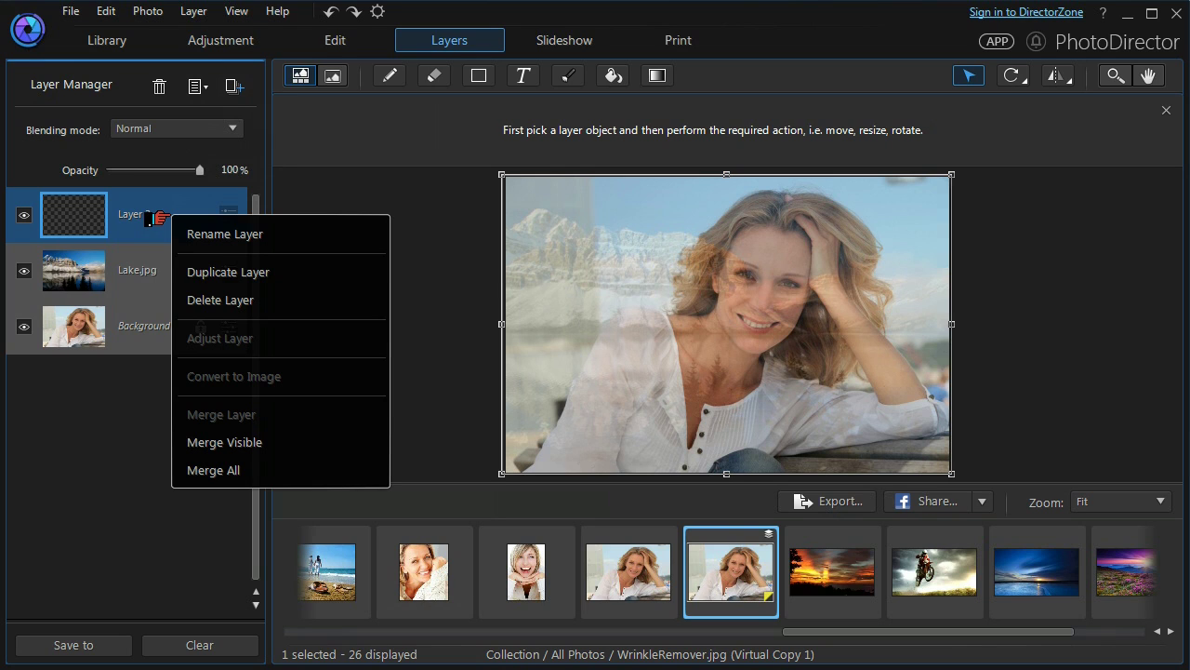
left_click(192, 236)
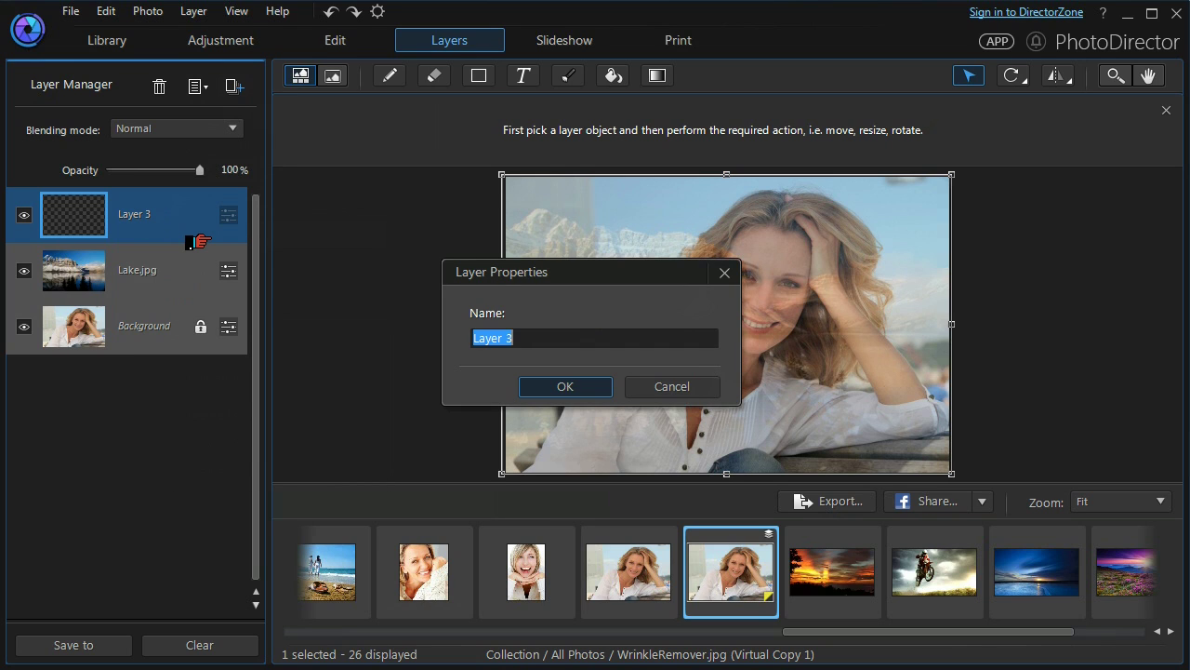
type("Main Text")
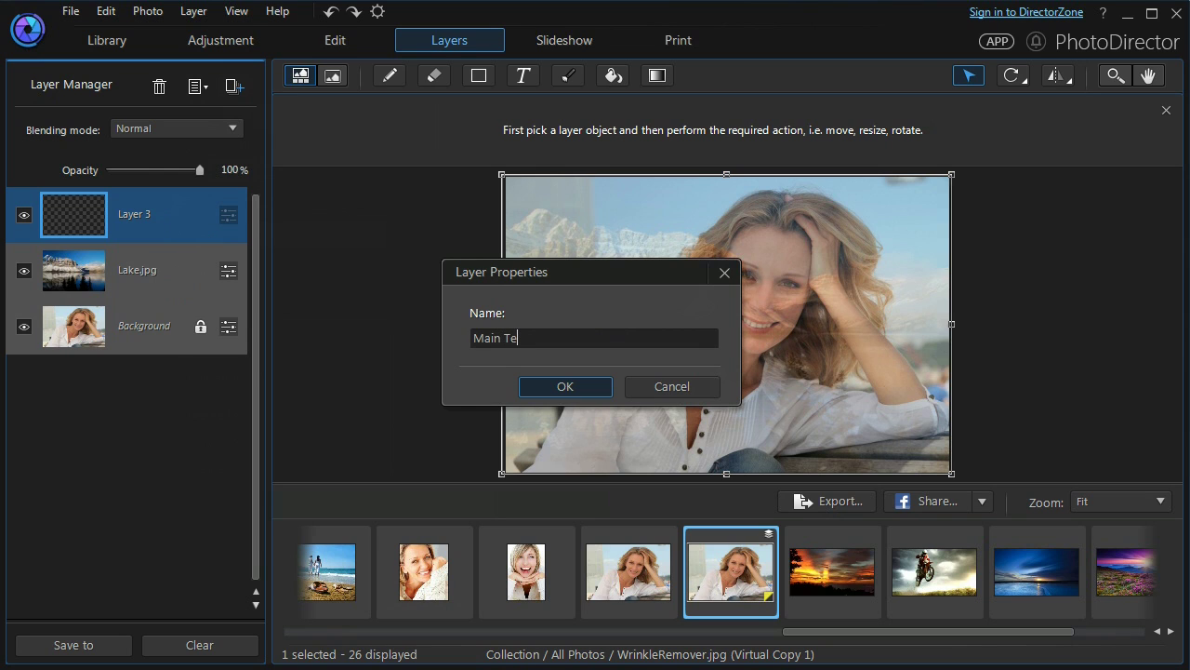
left_click(544, 386)
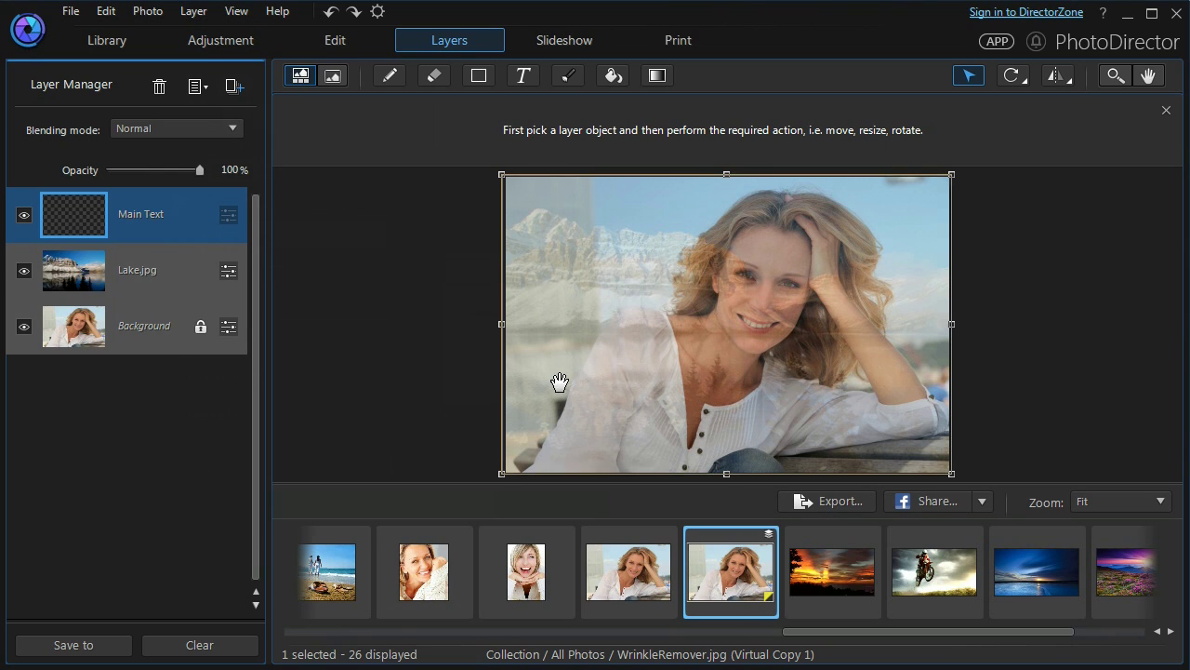
- Start a text box near the upper left, keeping blue Levenim MT at 200 px
left_click(520, 77)
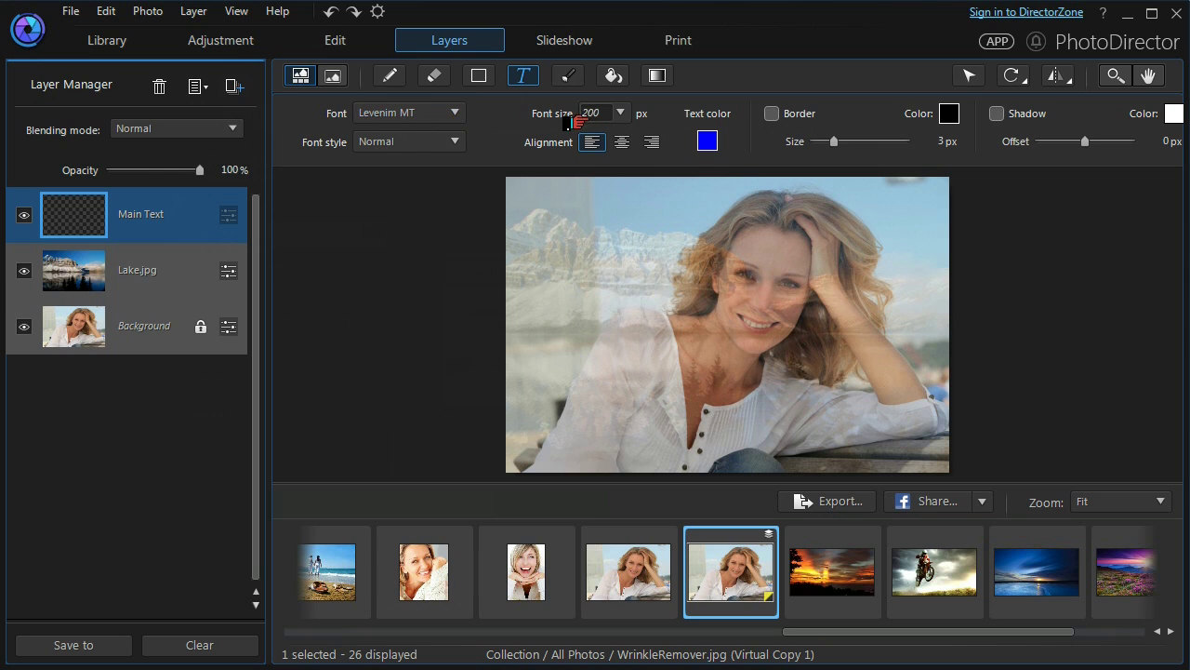
left_click(696, 145)
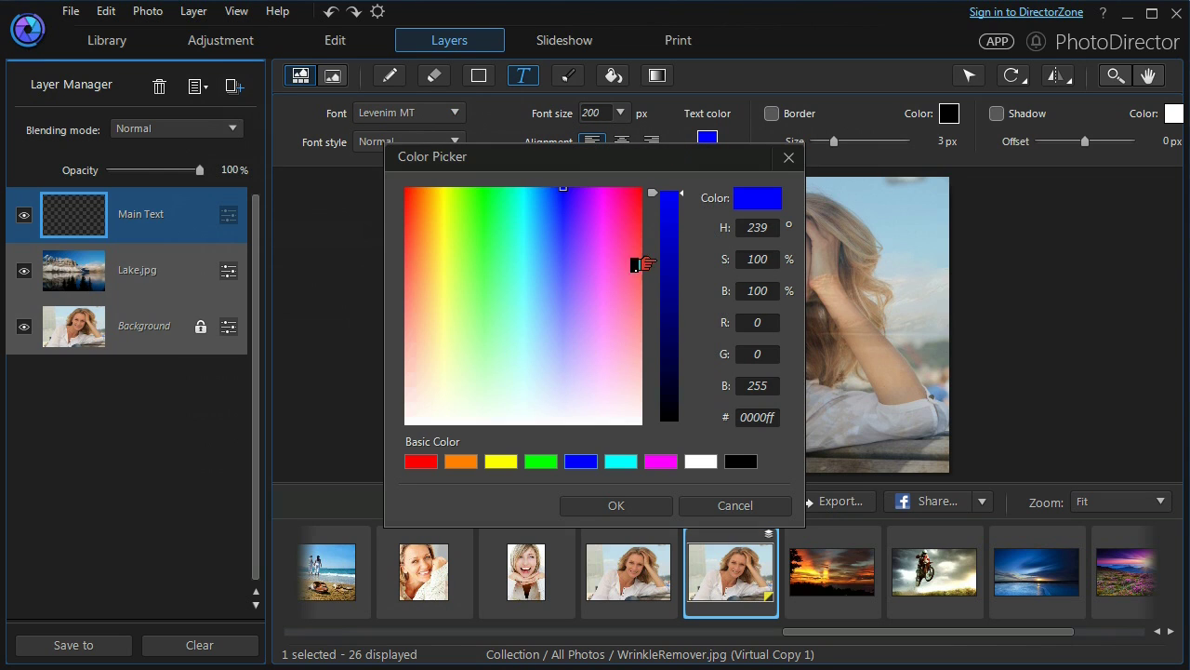
left_click(694, 510)
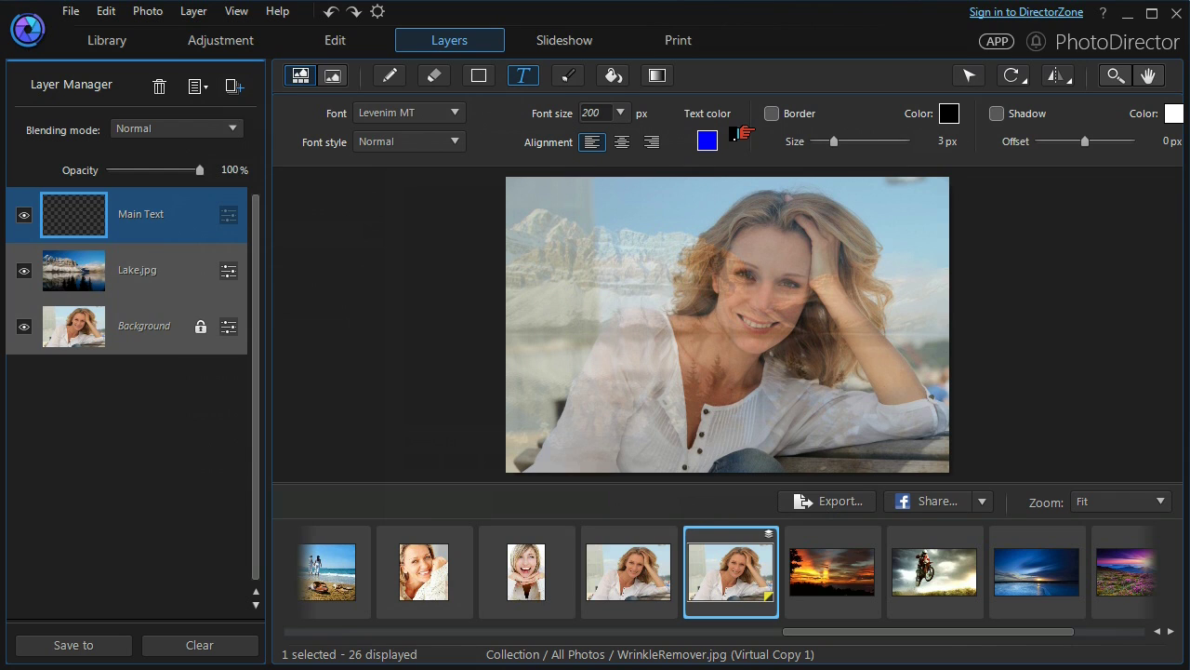
left_click(542, 218)
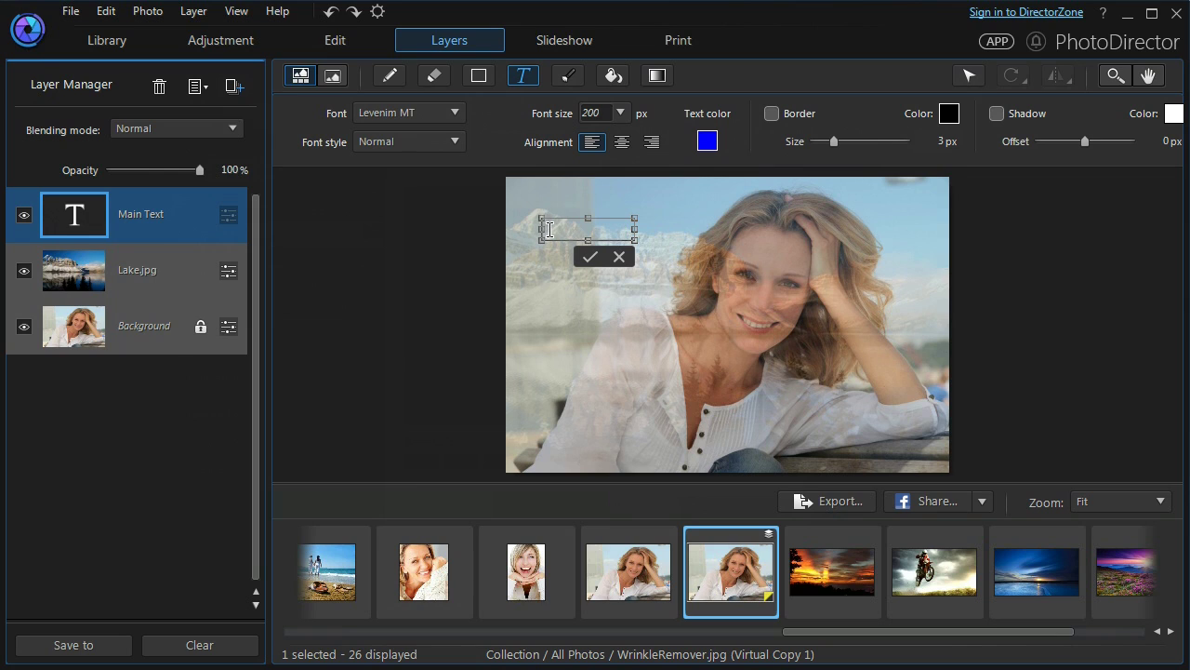
- Paste 'Vacations / of / a lifetime', resize the box, centre 'of', reposition and commit
type("Vacations of a lifetime")
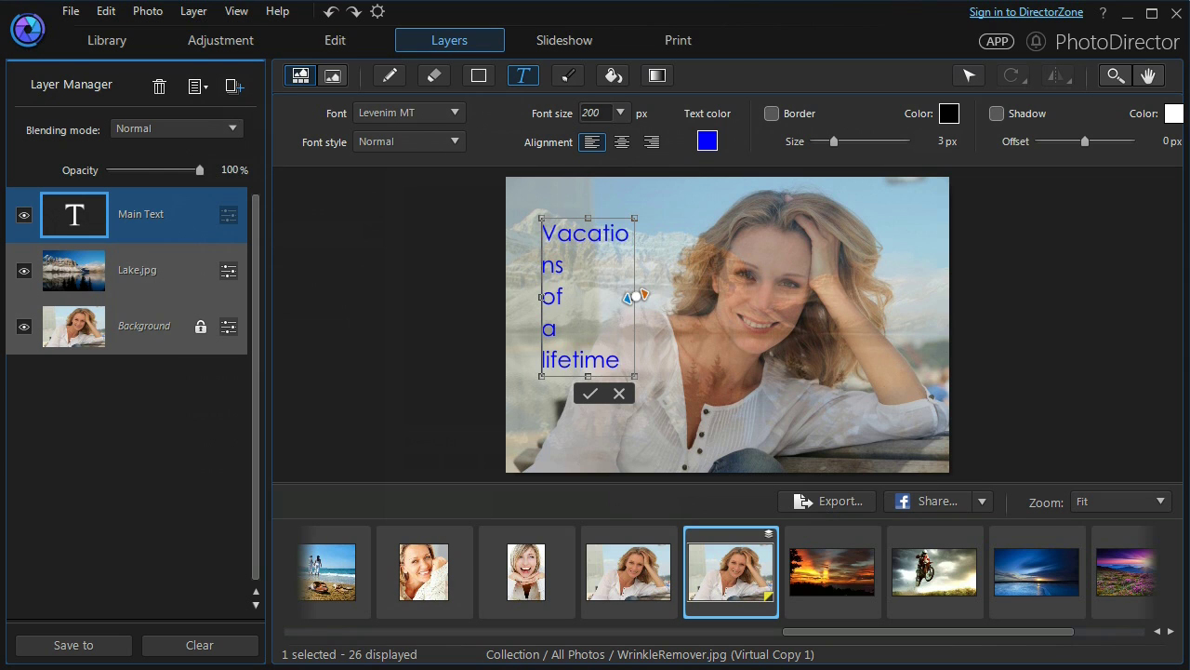
left_click_drag(636, 296, 678, 297)
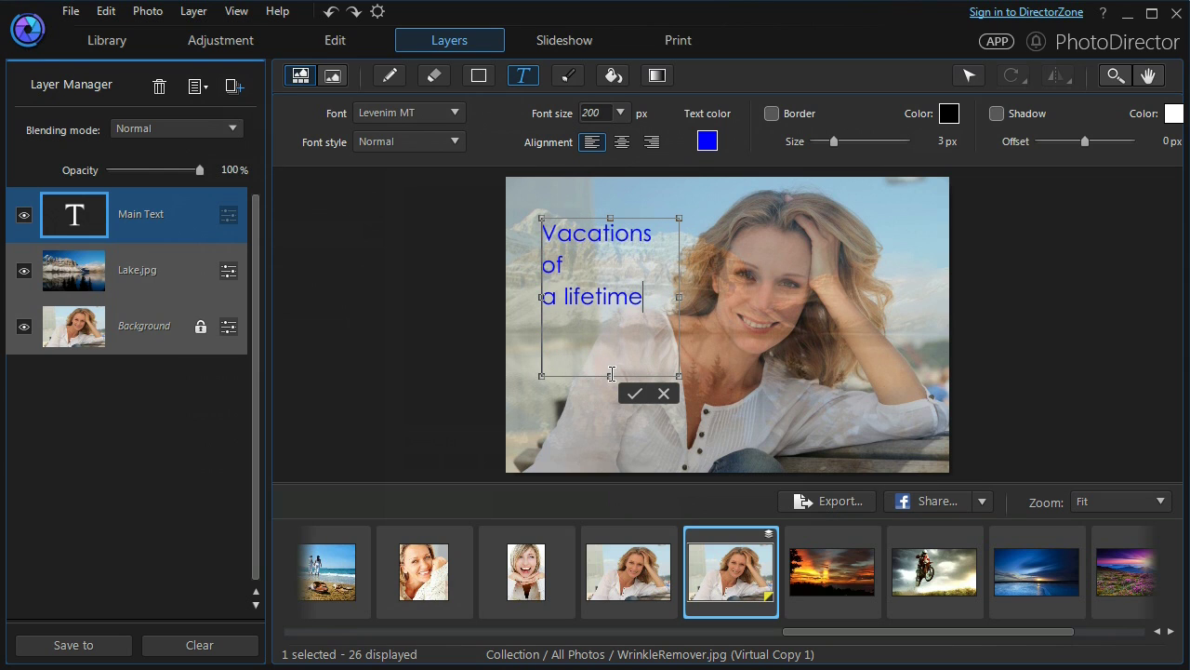
left_click_drag(611, 375, 609, 326)
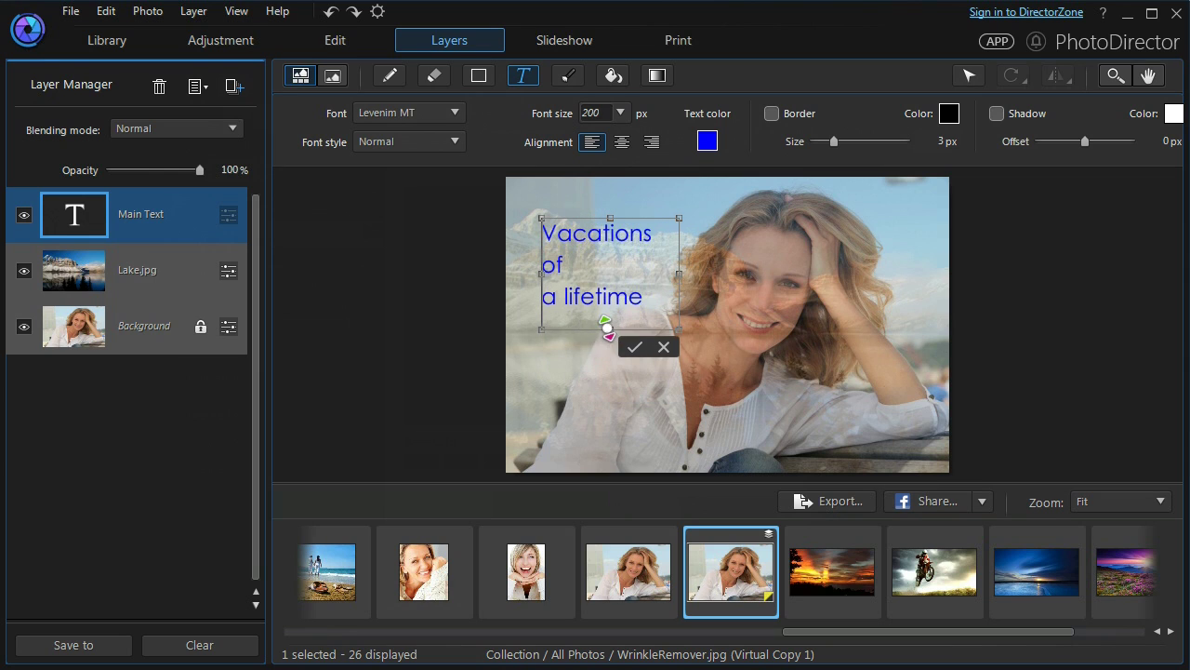
left_click(546, 269)
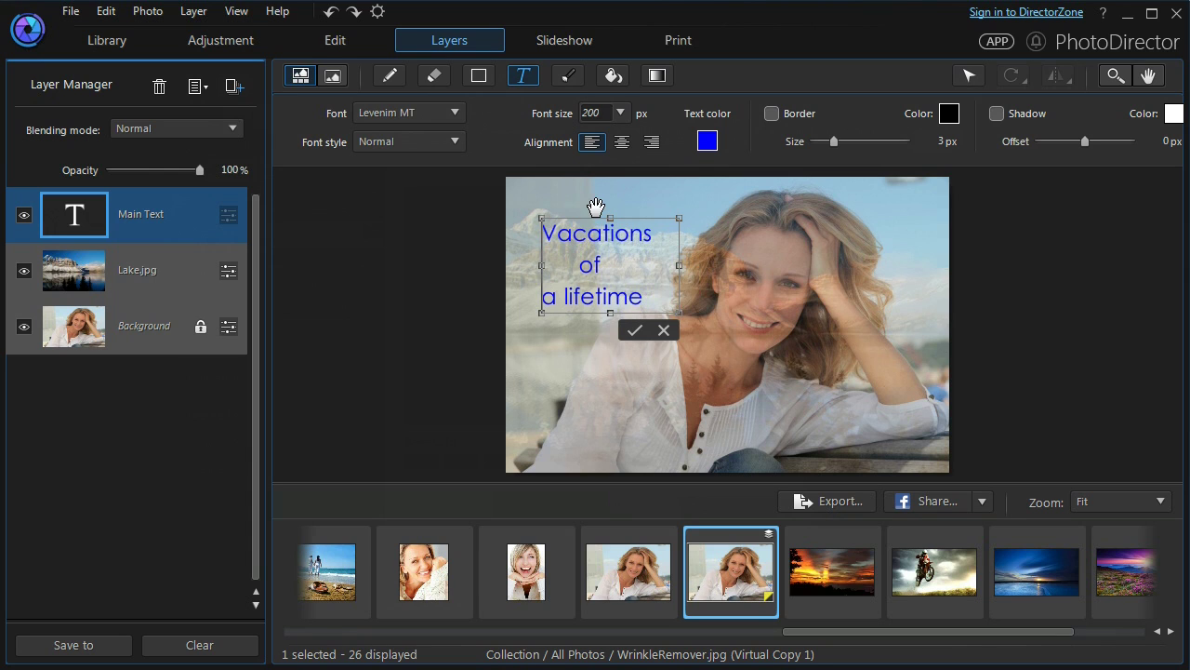
left_click_drag(593, 207, 583, 187)
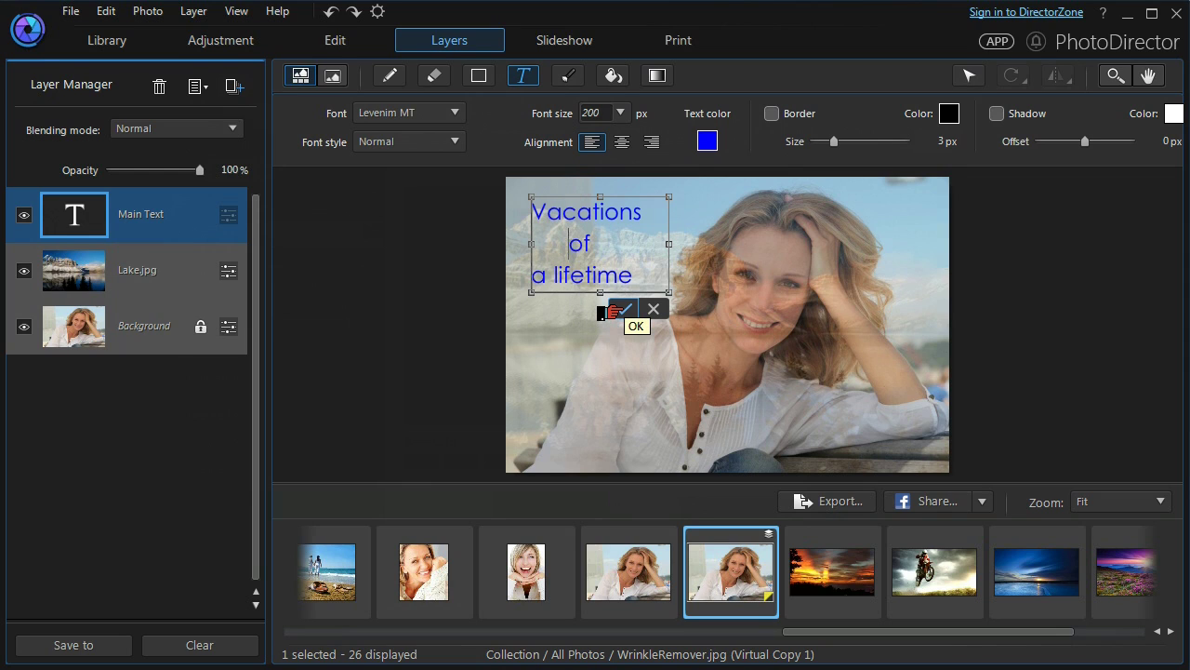
left_click(615, 311)
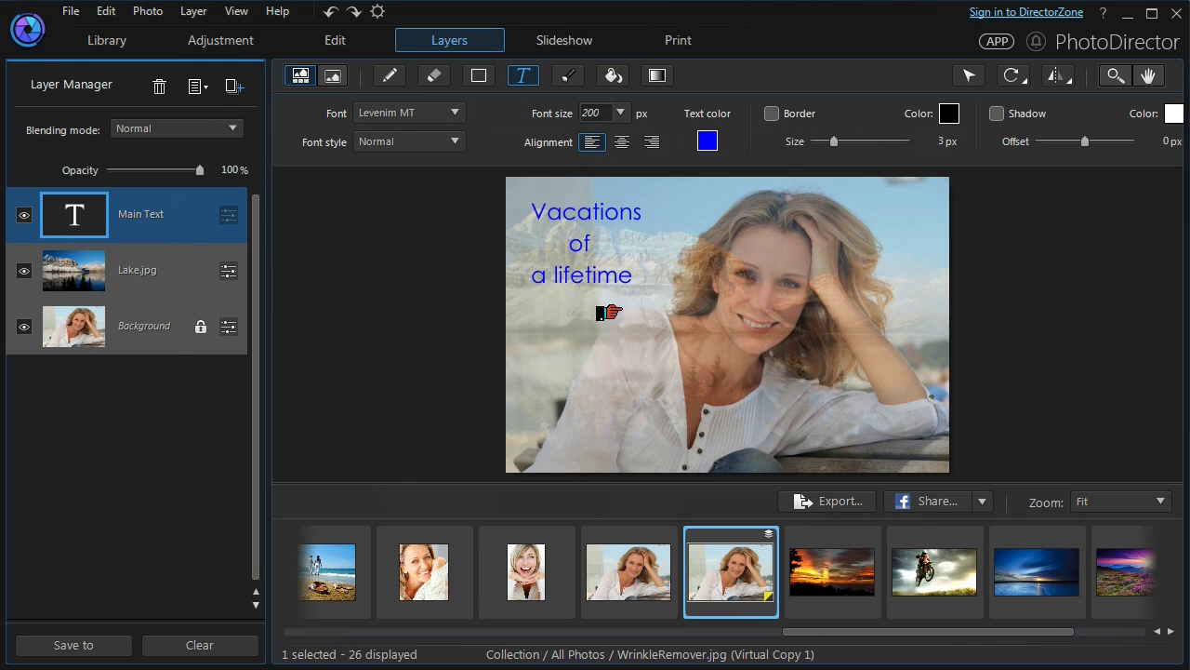
left_click(14, 217)
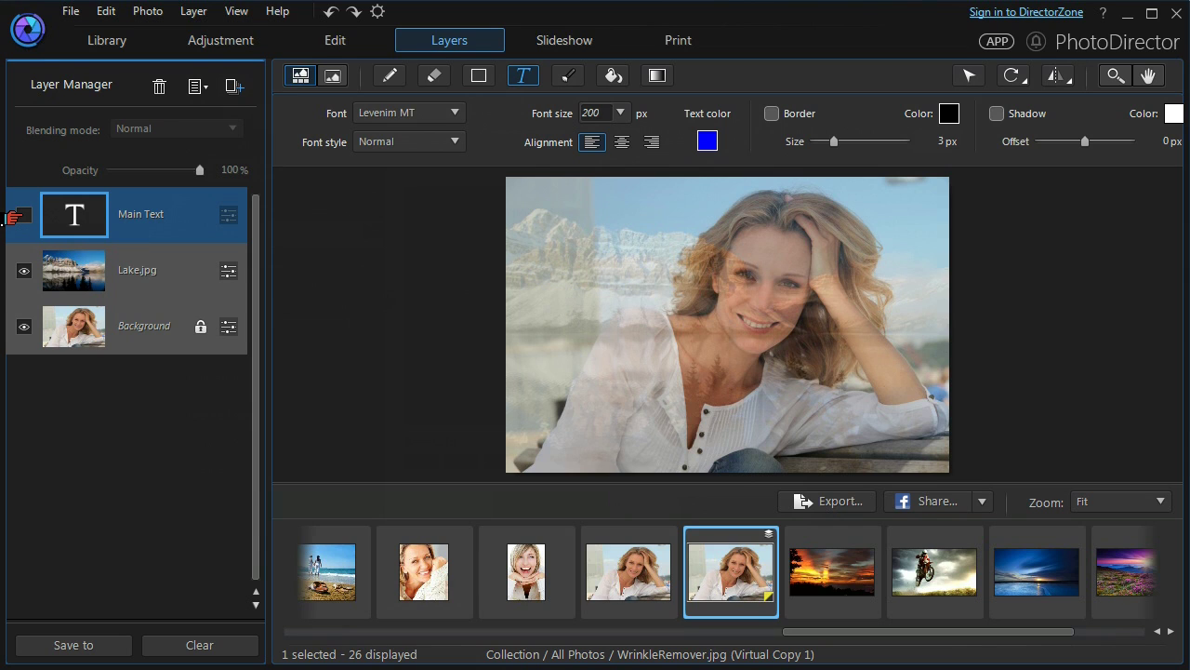
left_click(14, 270)
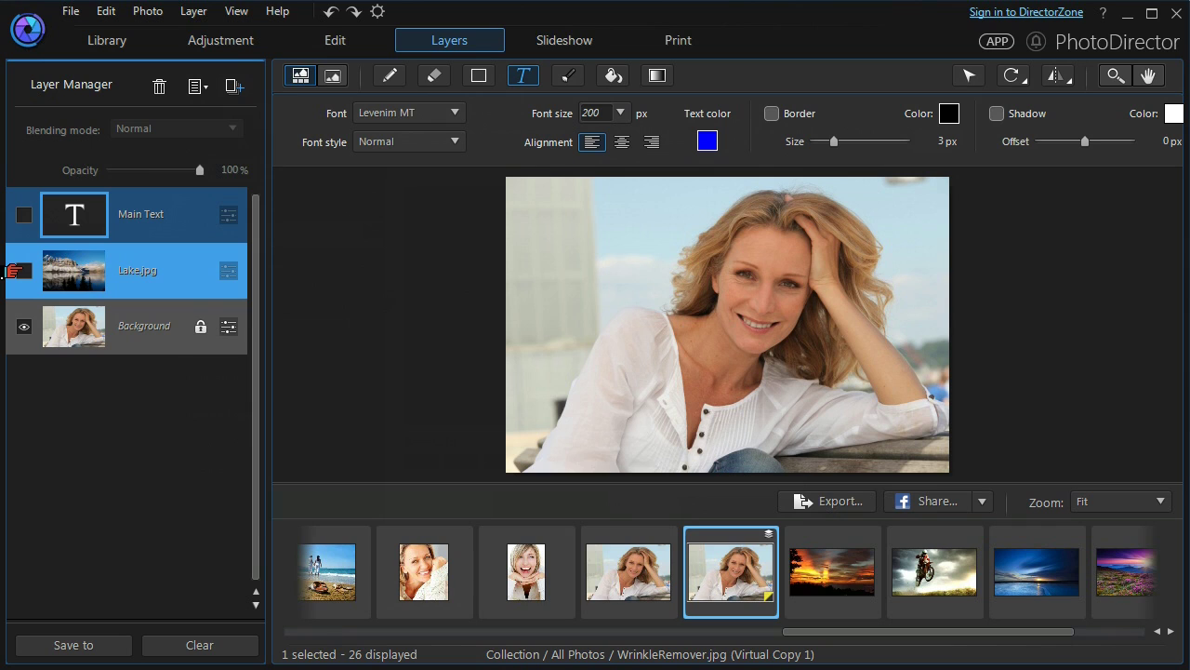
left_click(14, 271)
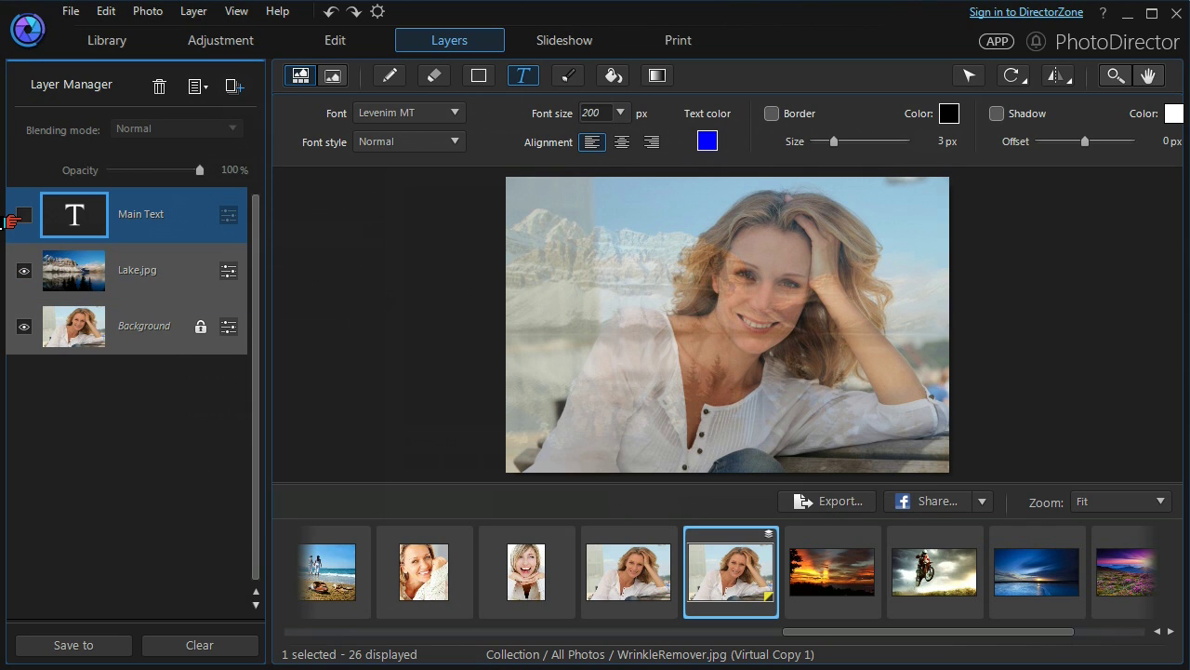
left_click(14, 216)
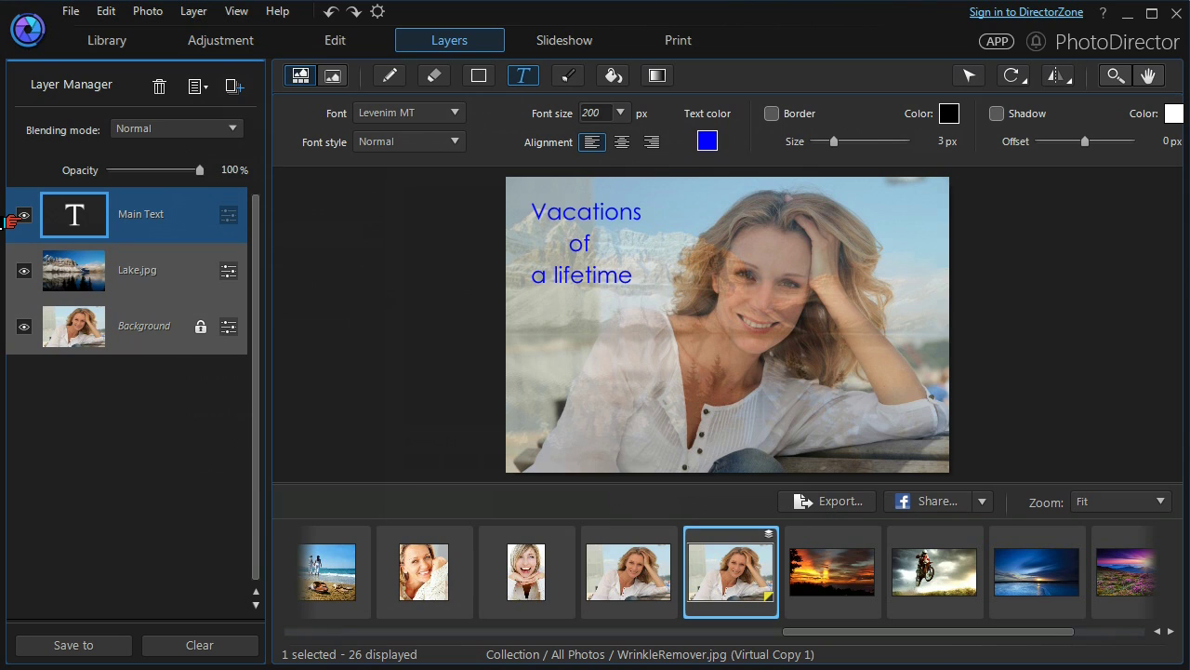
left_click(119, 268)
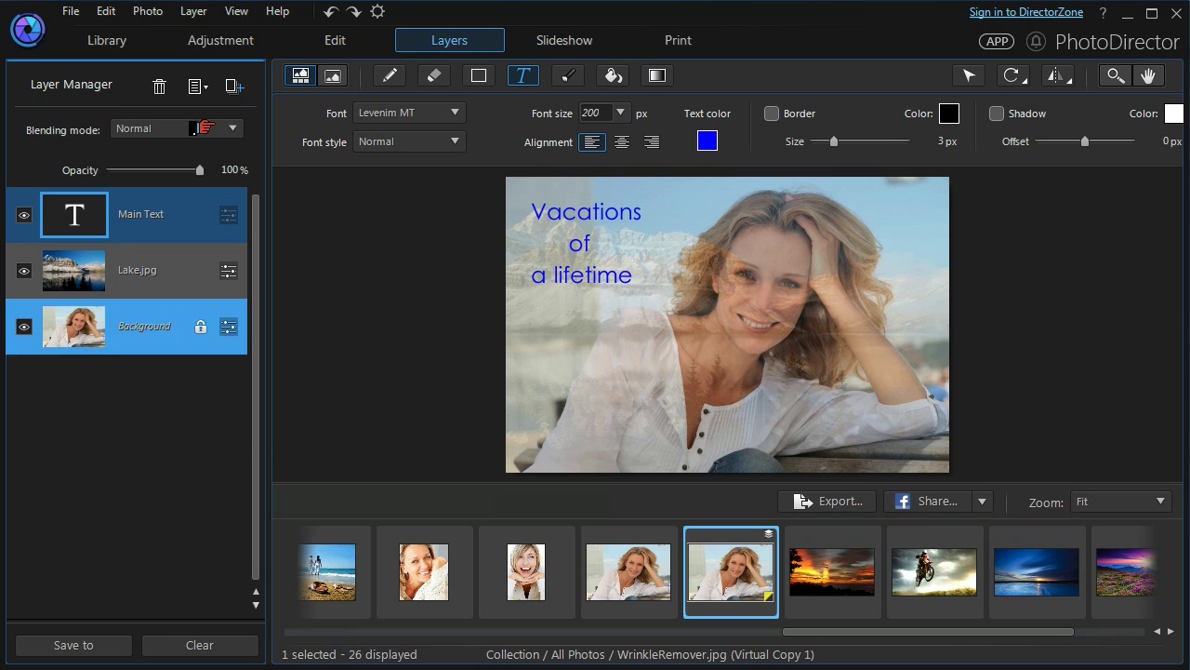
left_click(229, 87)
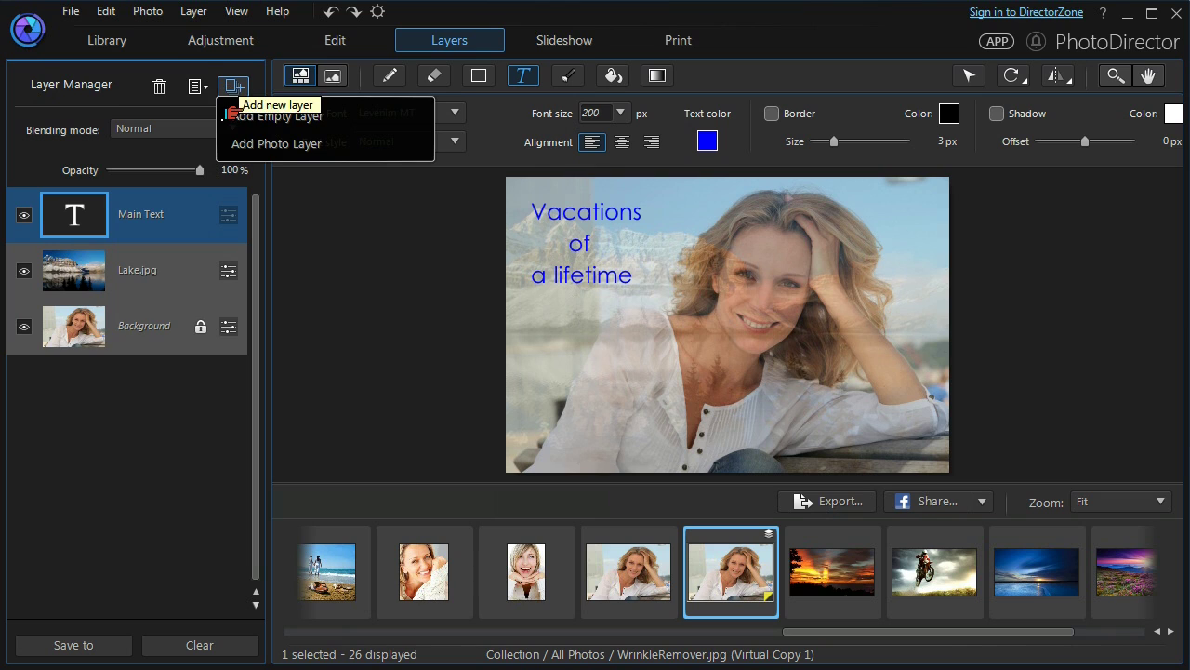
- Add an empty top layer for the Shape tool and rename it 'Shape 1'
left_click(229, 116)
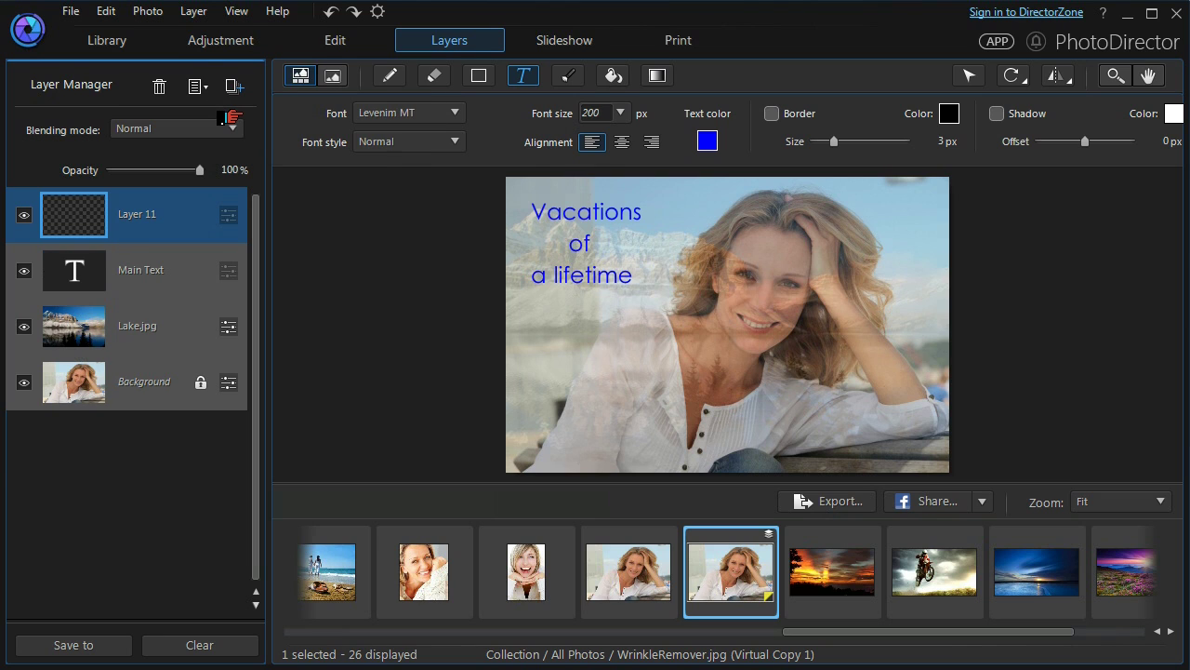
left_click(472, 77)
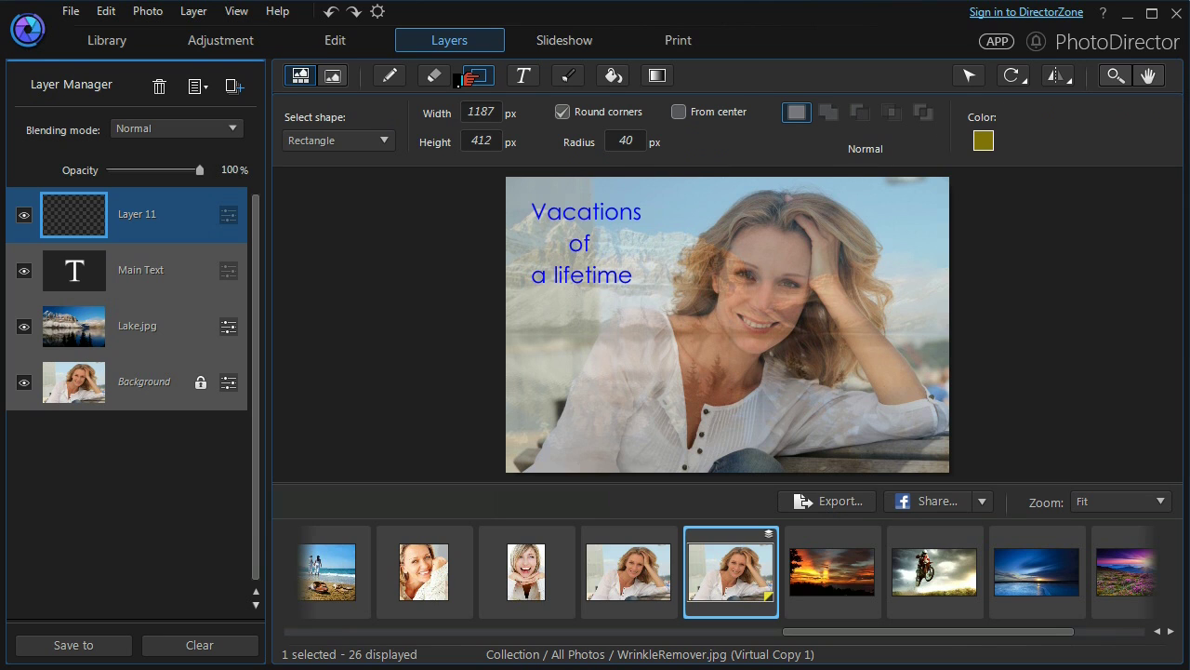
right_click(140, 218)
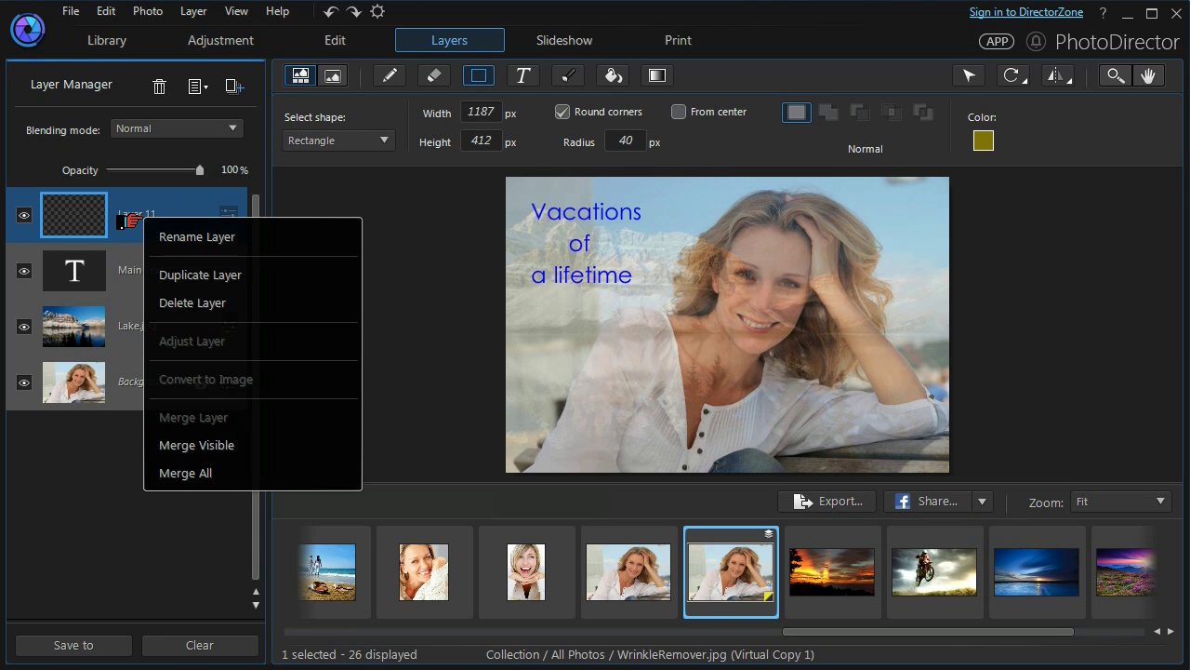
left_click(173, 239)
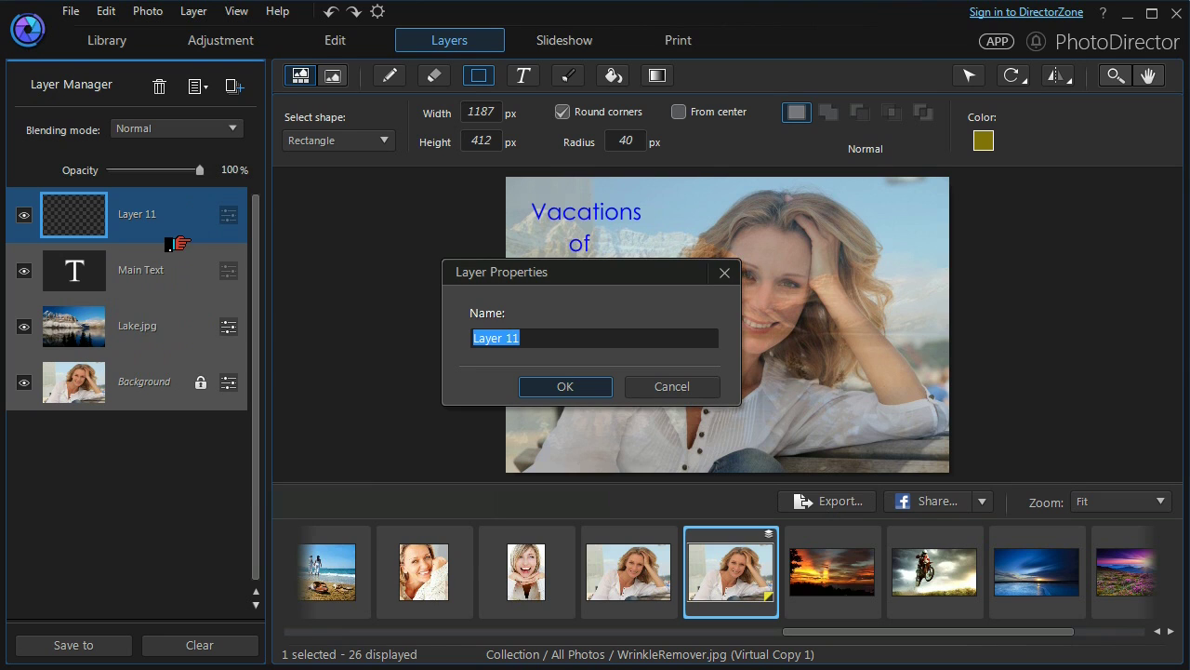
type("Shape 1")
left_click(534, 381)
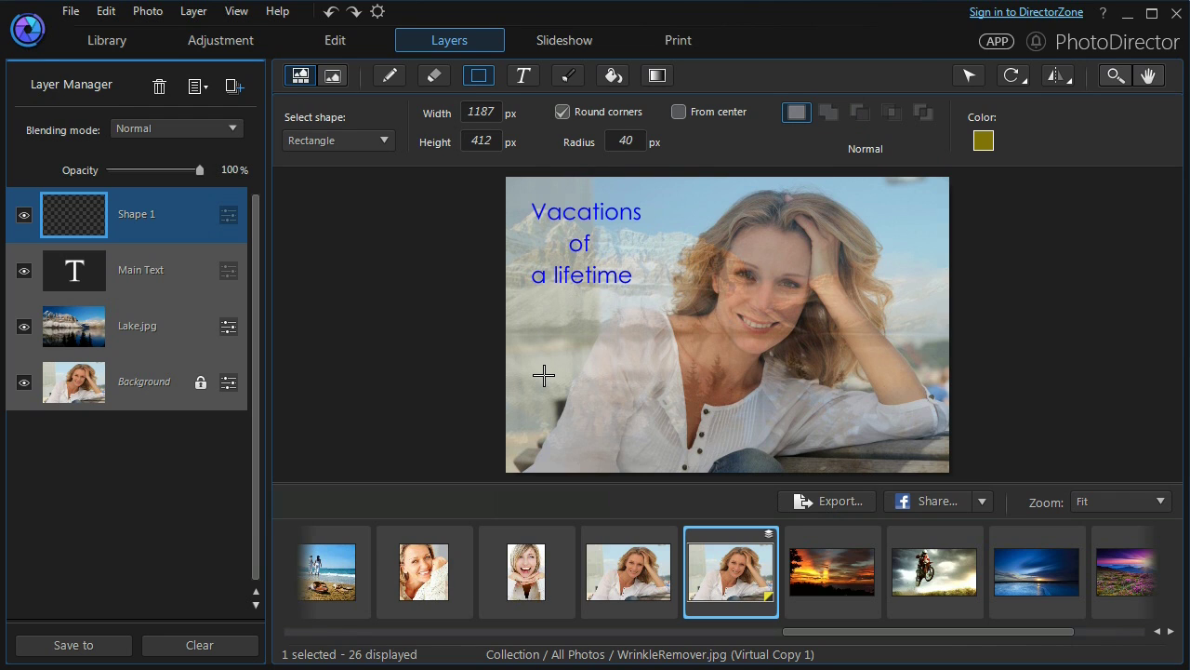
- Draw the olive rounded rectangle at lower left, nudge it lower and reduce its opacity
left_click(544, 376)
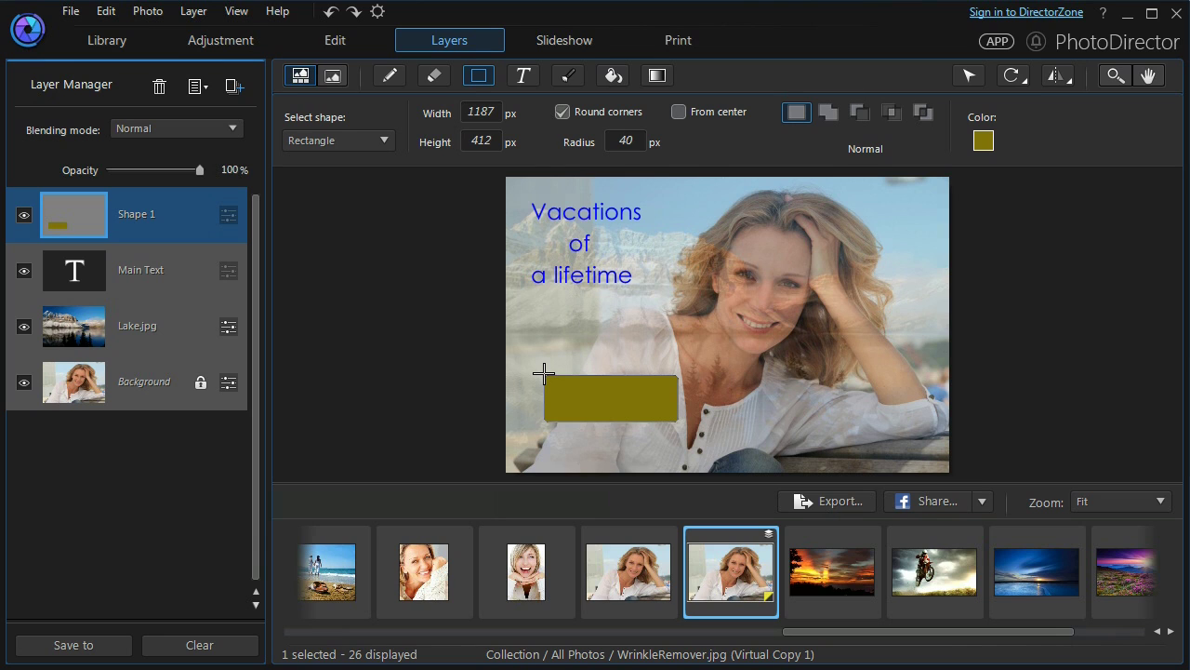
left_click(958, 82)
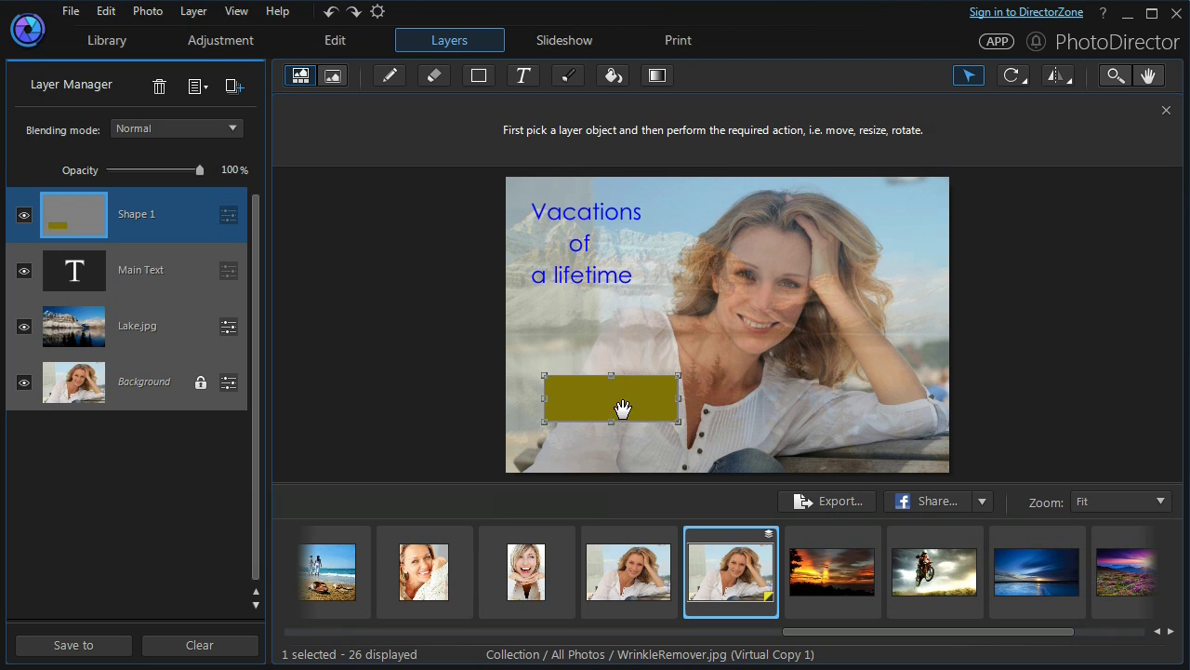
left_click_drag(611, 406, 596, 435)
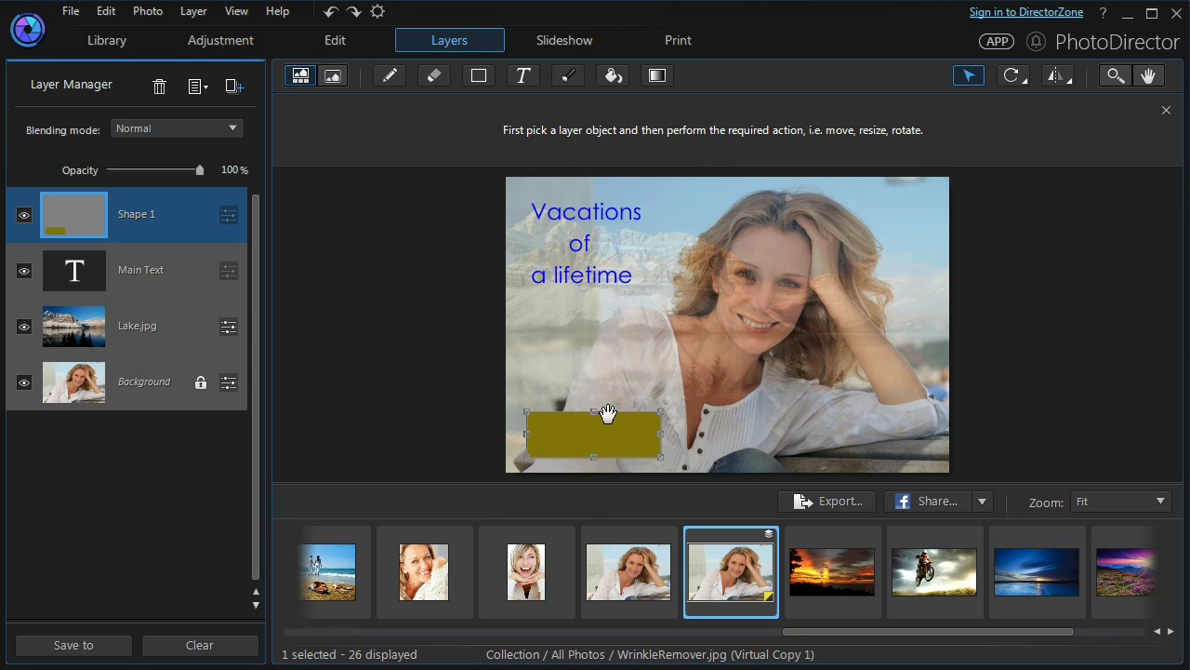
left_click_drag(186, 173, 160, 173)
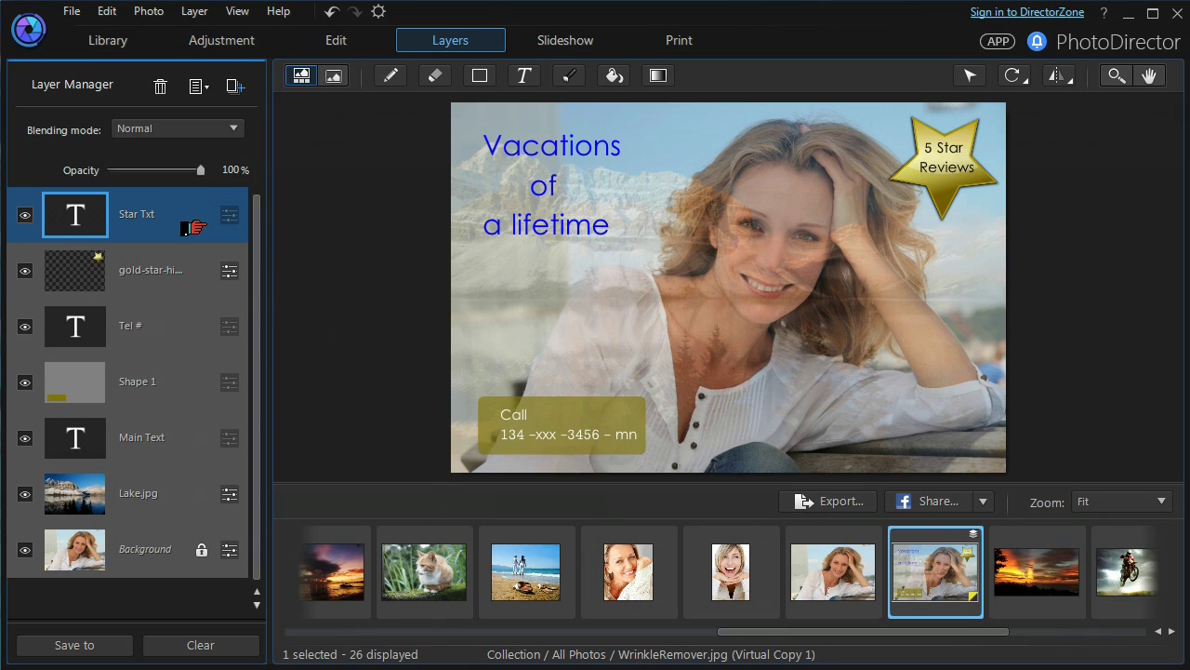
left_click_drag(156, 213, 149, 280)
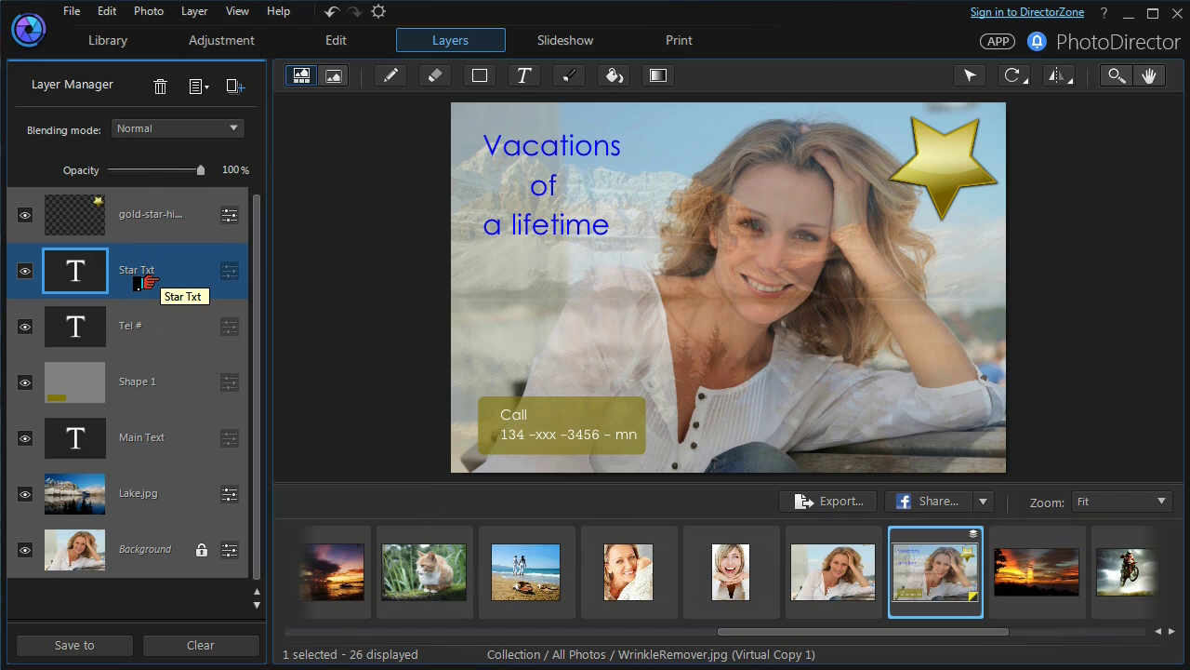
left_click_drag(144, 282, 144, 215)
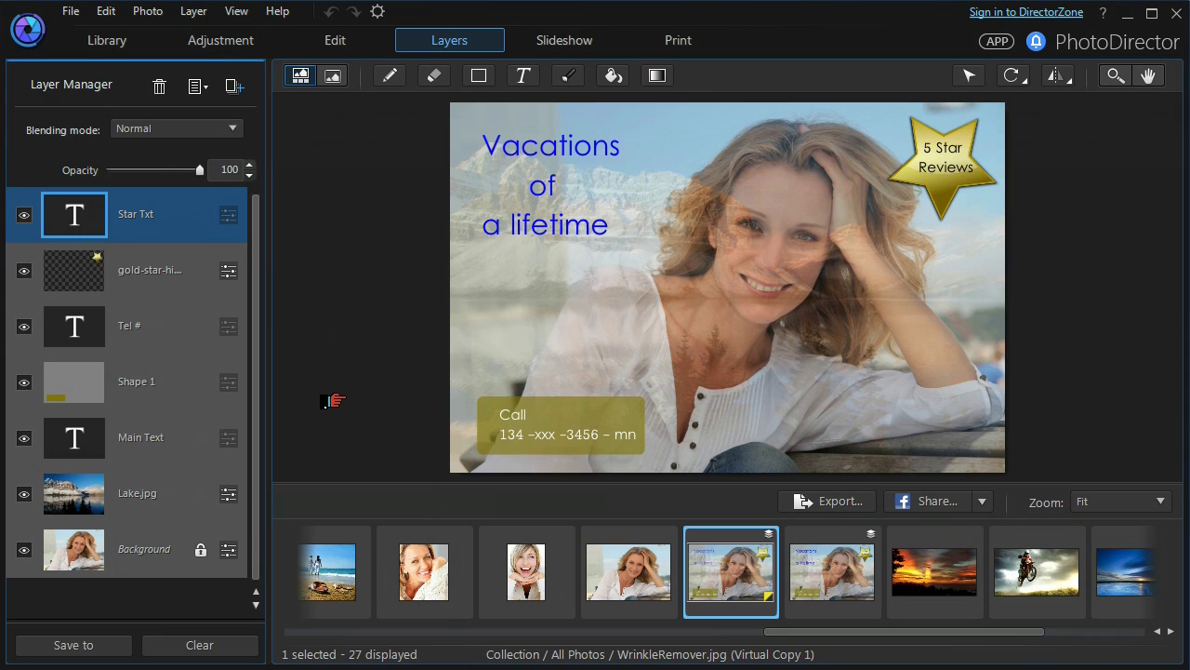
left_click(65, 648)
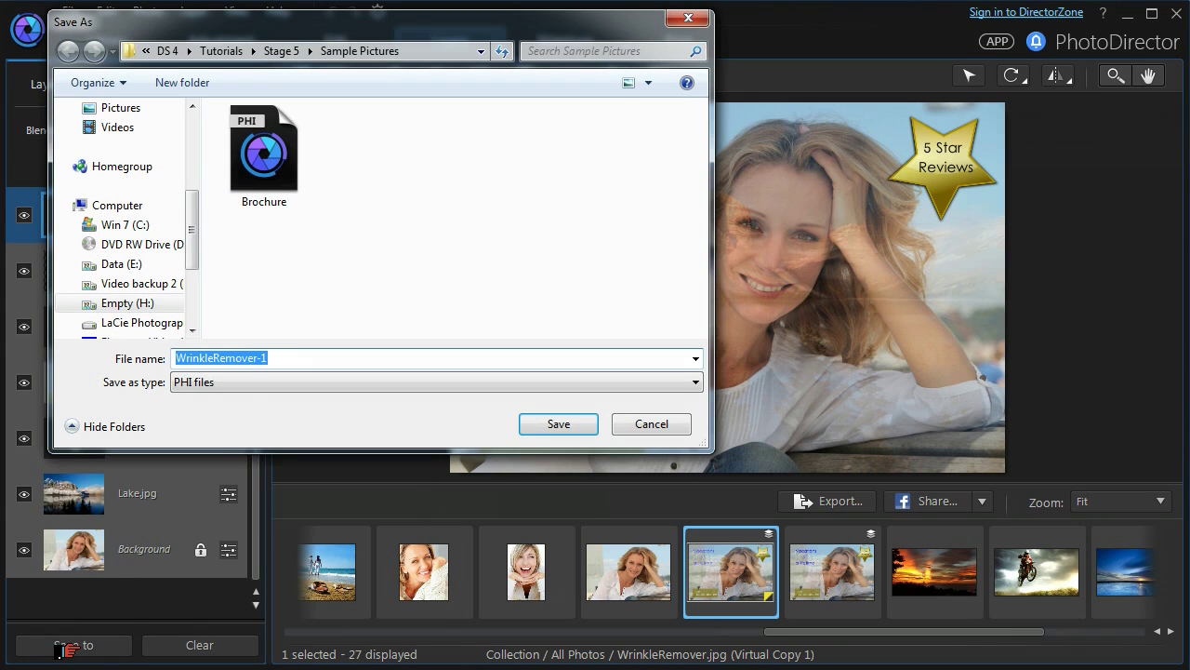
left_click(683, 384)
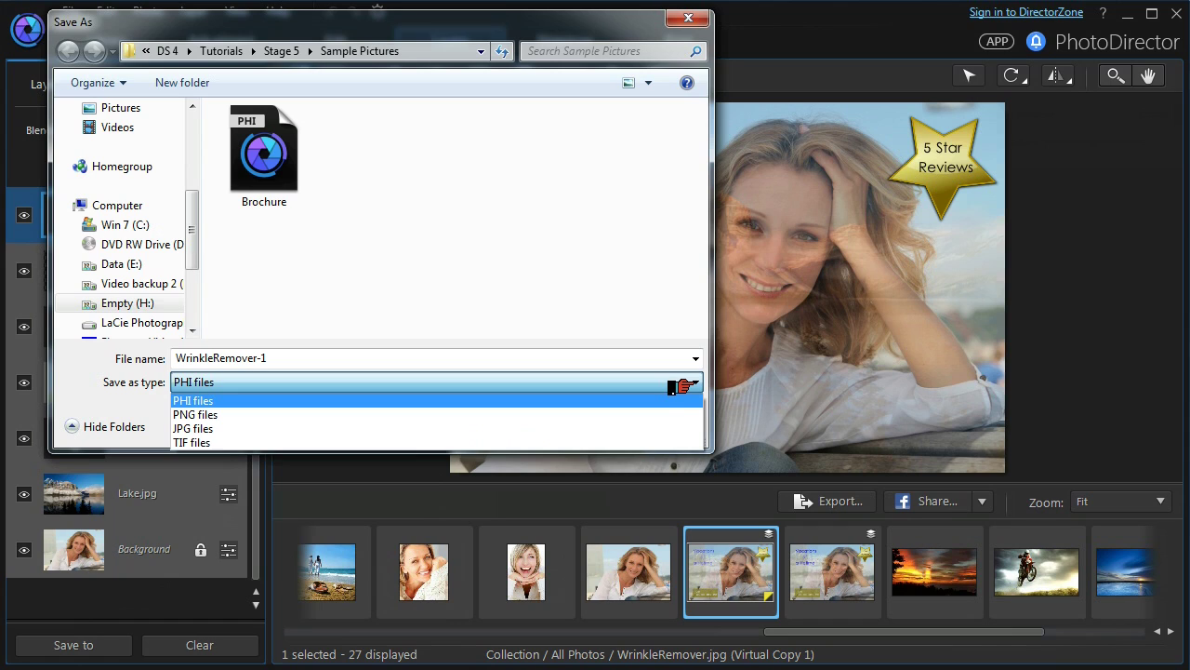
left_click(659, 402)
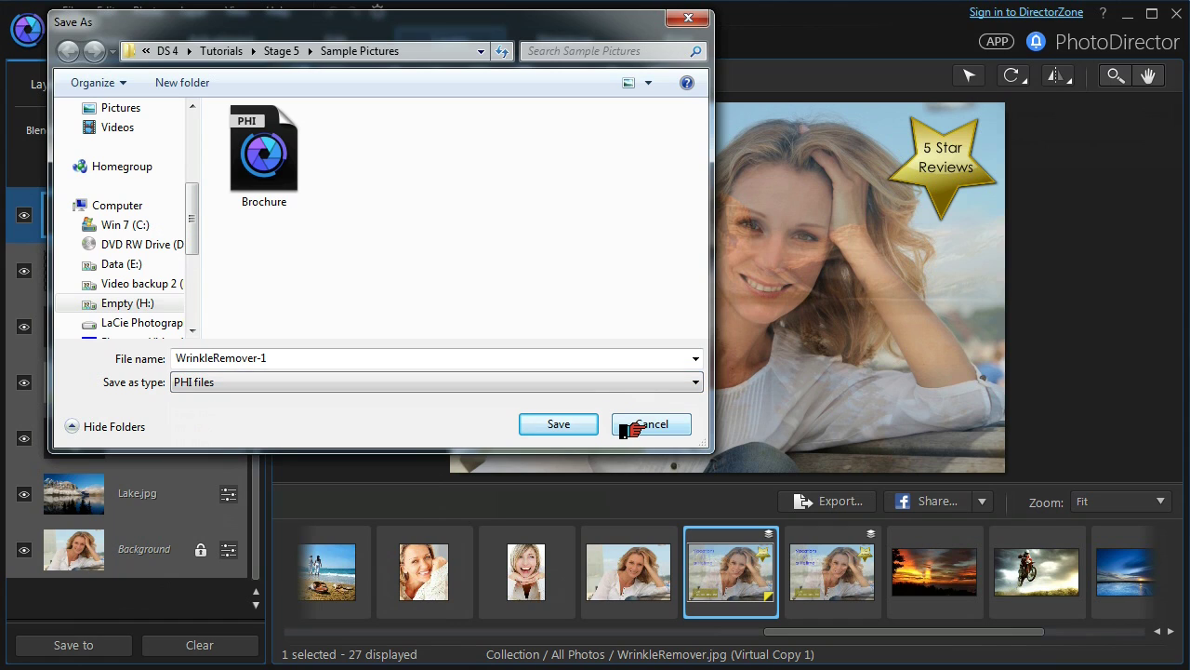
left_click(651, 424)
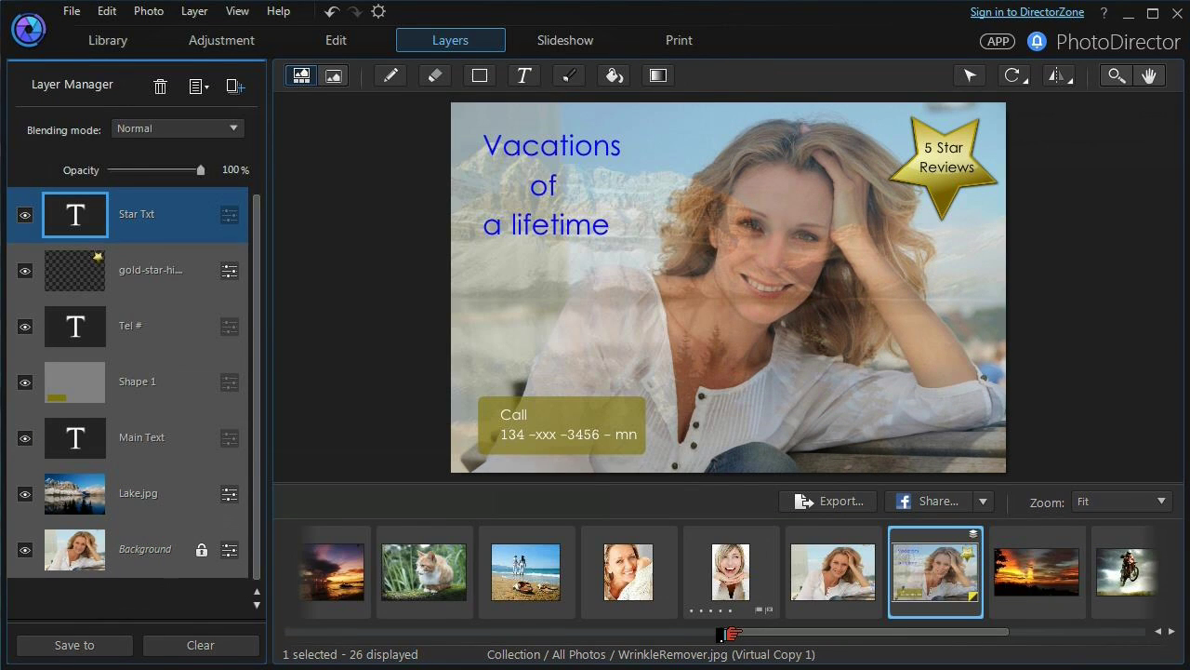
left_click(725, 570)
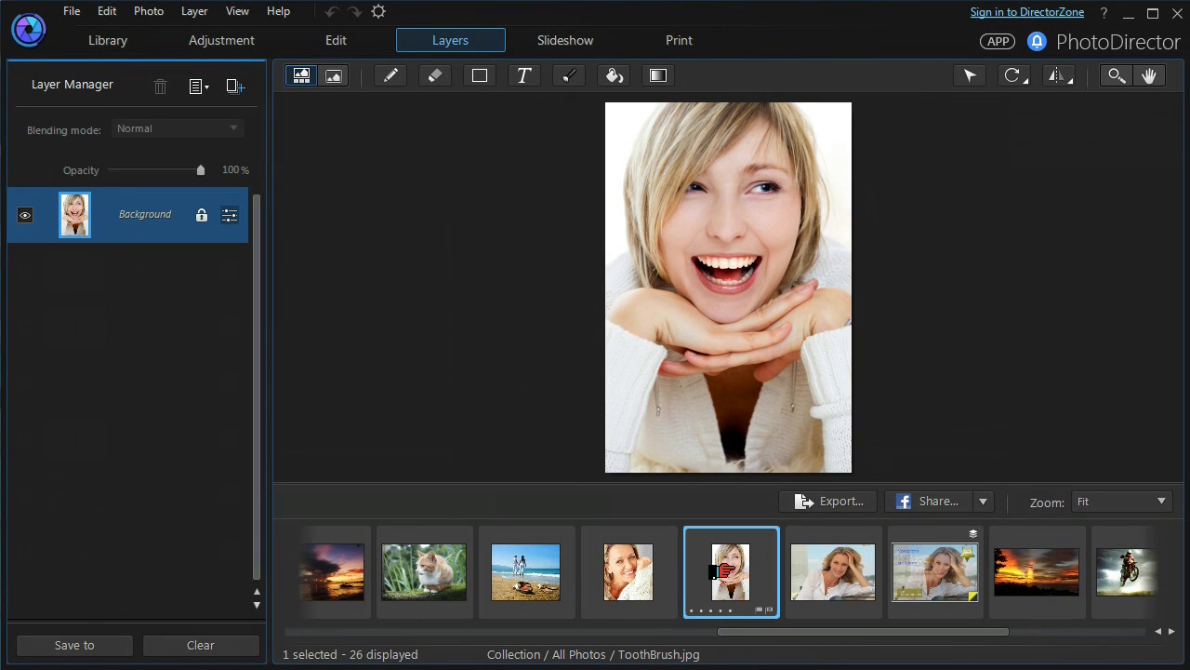
- Duplicate the ToothBrush.jpg Background layer and set the copy's saturation to -100
right_click(126, 223)
left_click(167, 277)
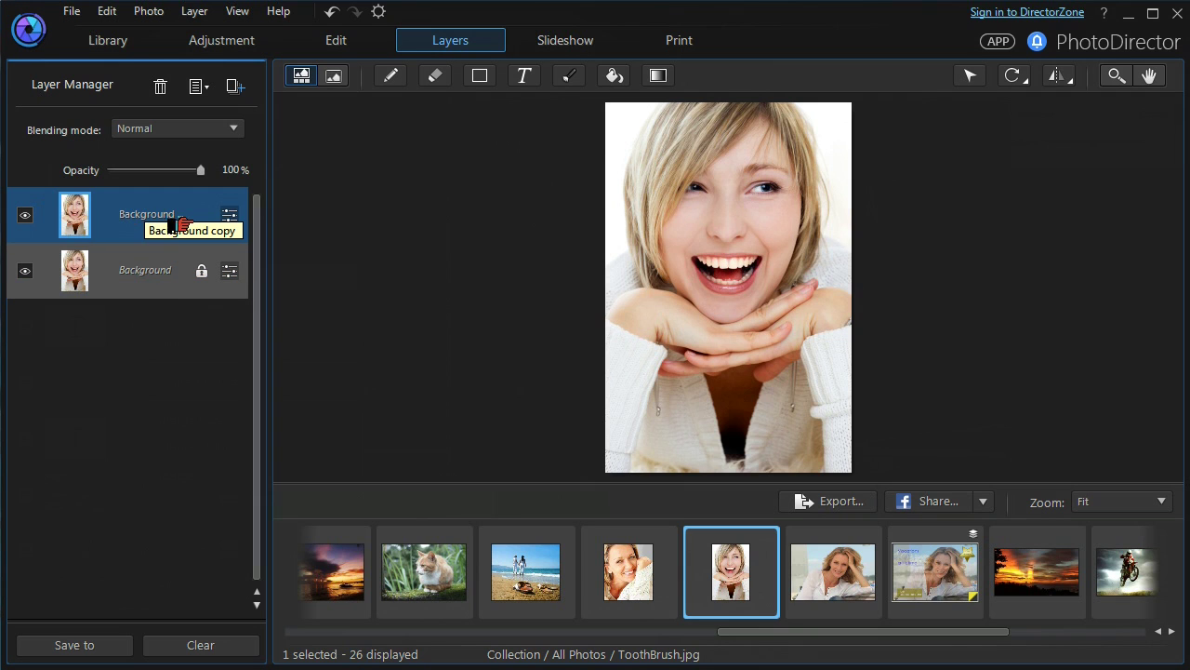
left_click(223, 216)
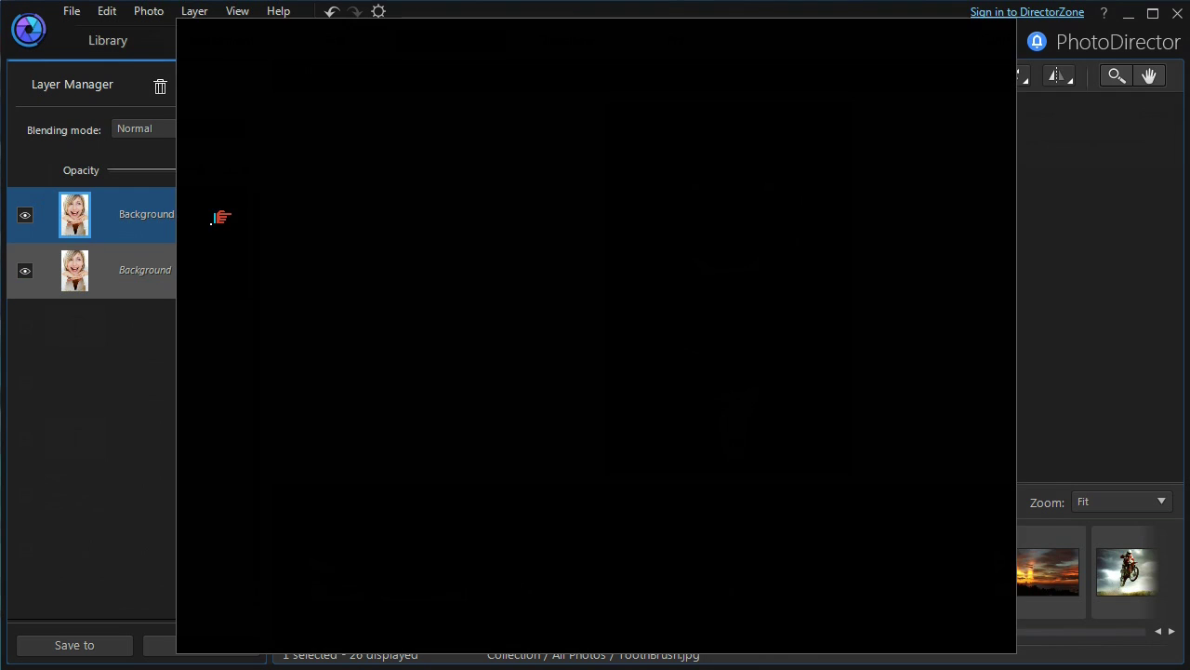
left_click_drag(314, 306, 246, 314)
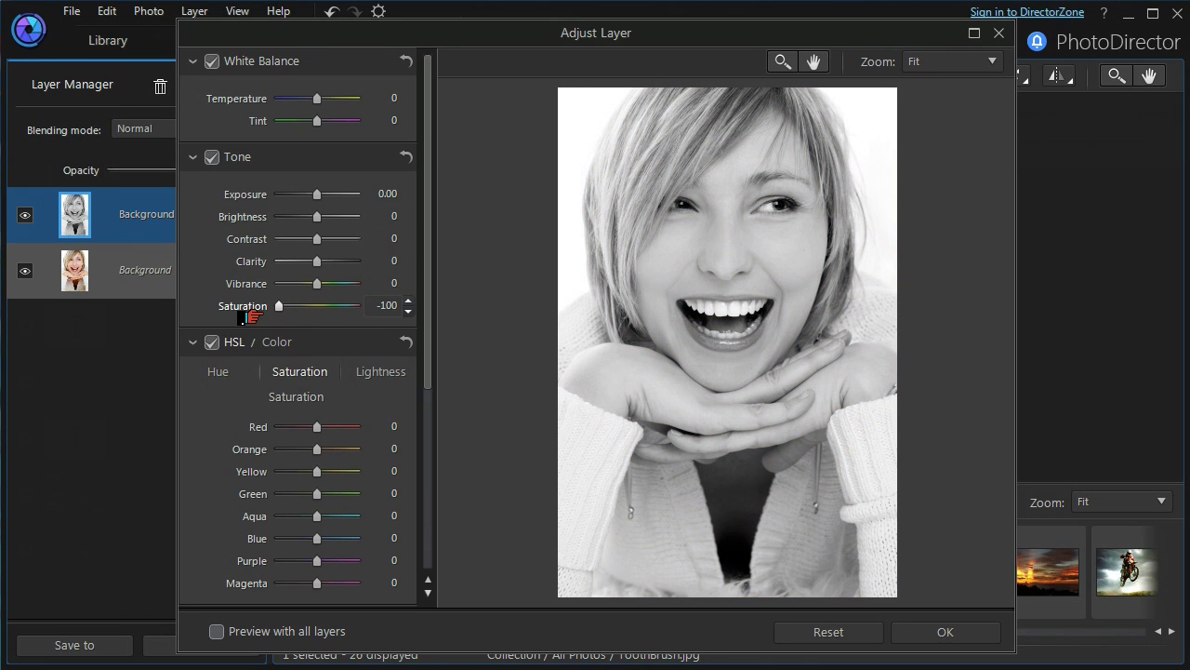
left_click(906, 632)
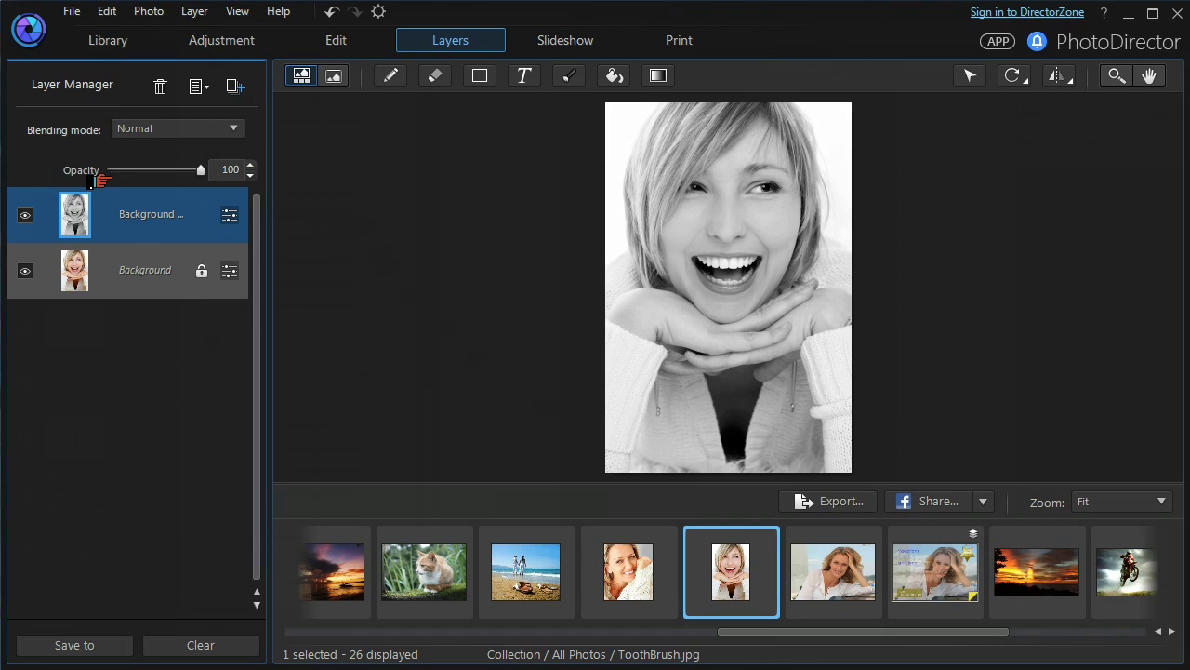
- Set the grayscale copy layer on ToothBrush.jpg to Overlay blending at 67% opacity
left_click(228, 129)
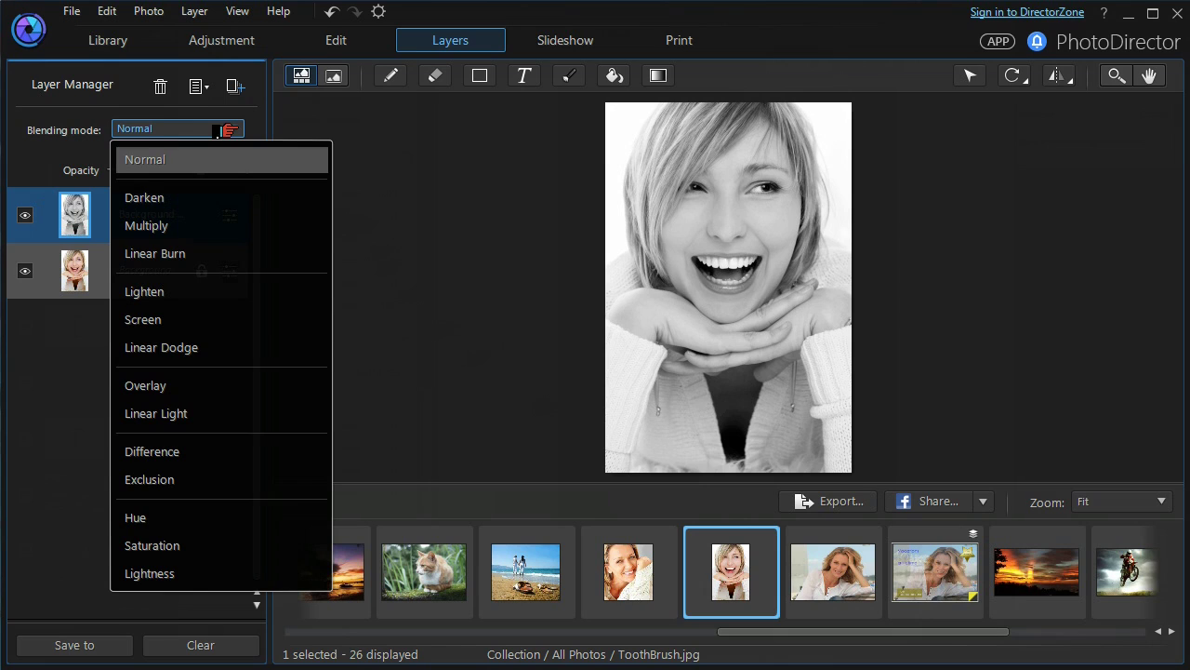
left_click(131, 390)
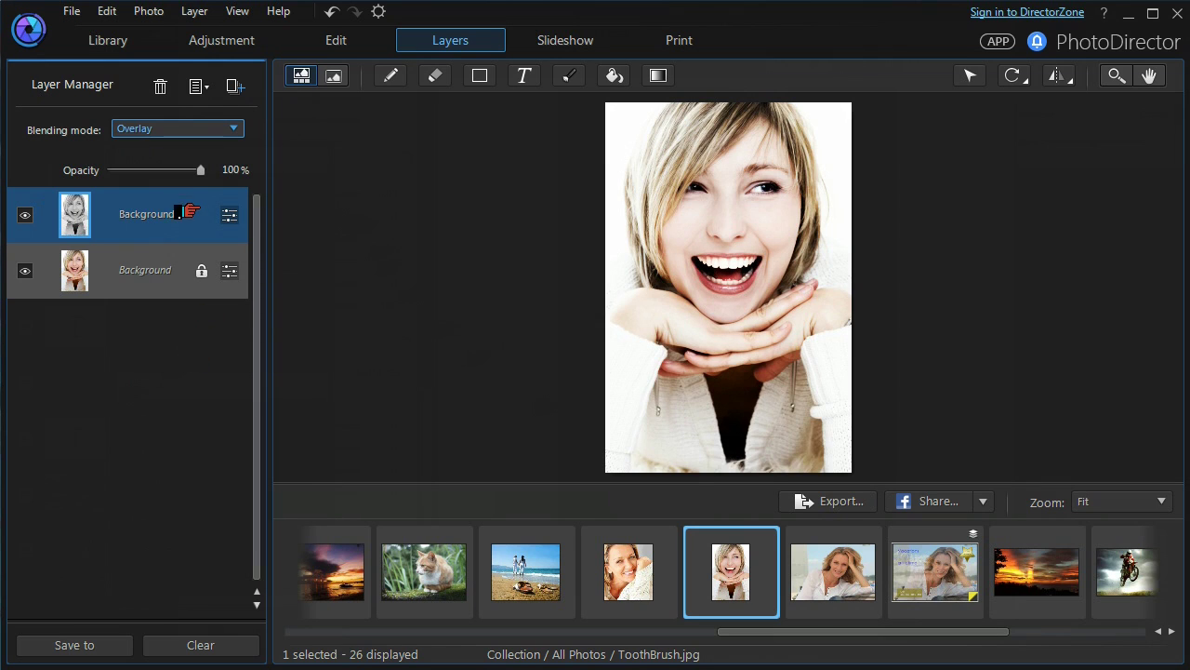
left_click(190, 173)
left_click_drag(190, 175, 155, 181)
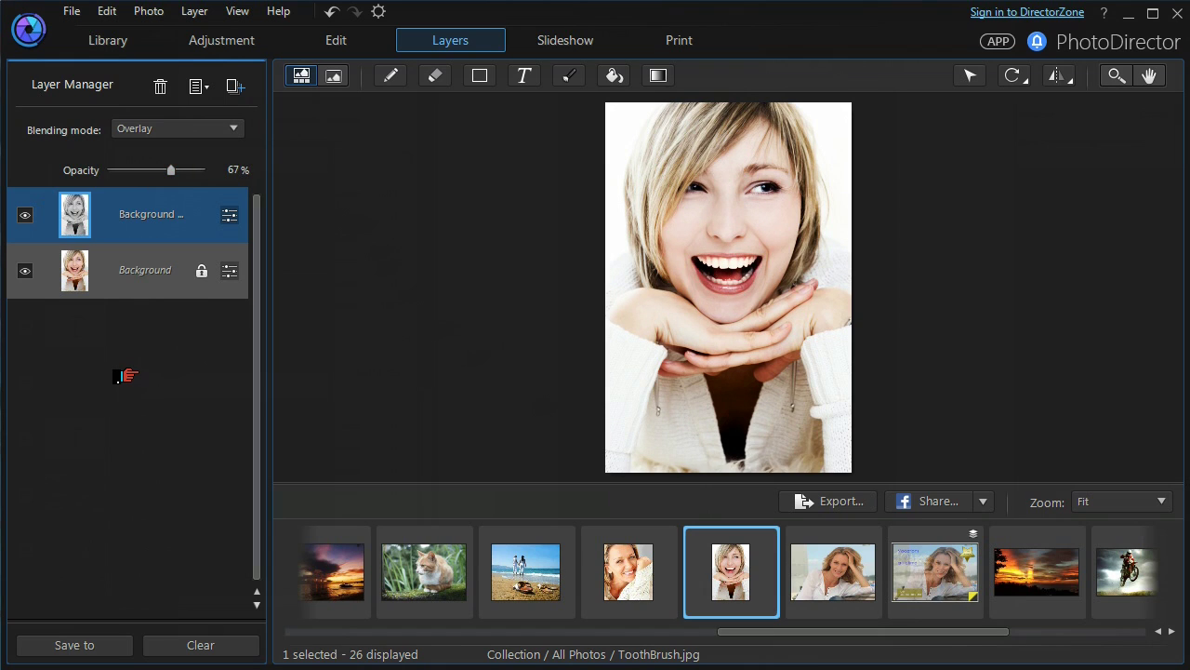
left_click(220, 131)
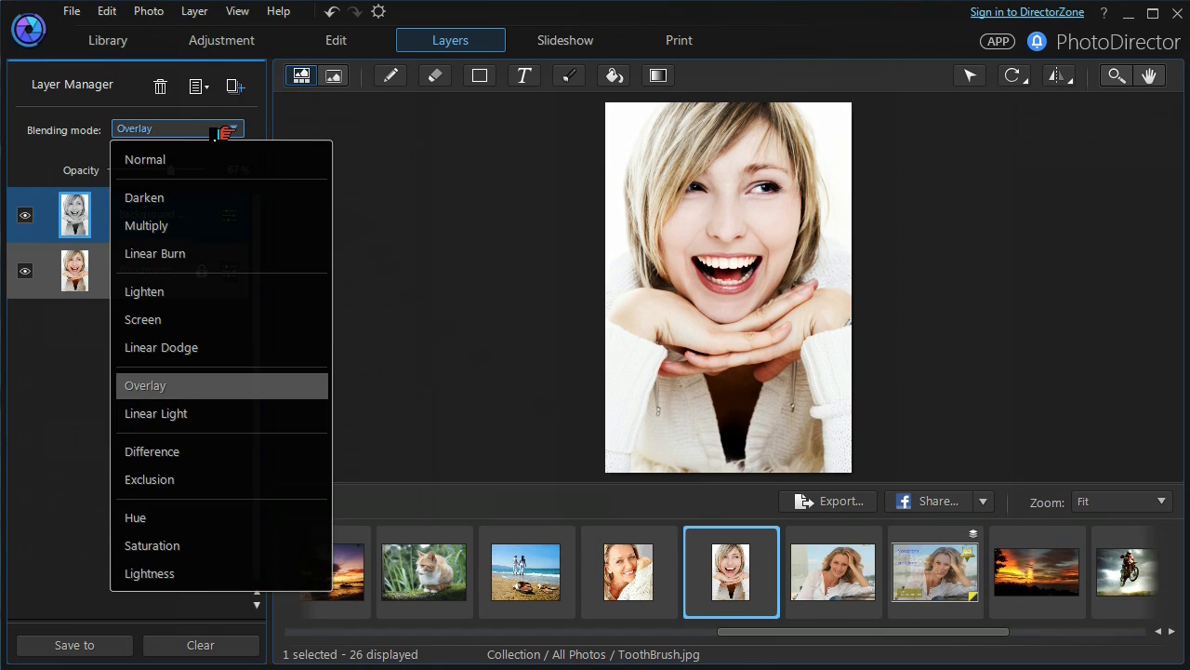